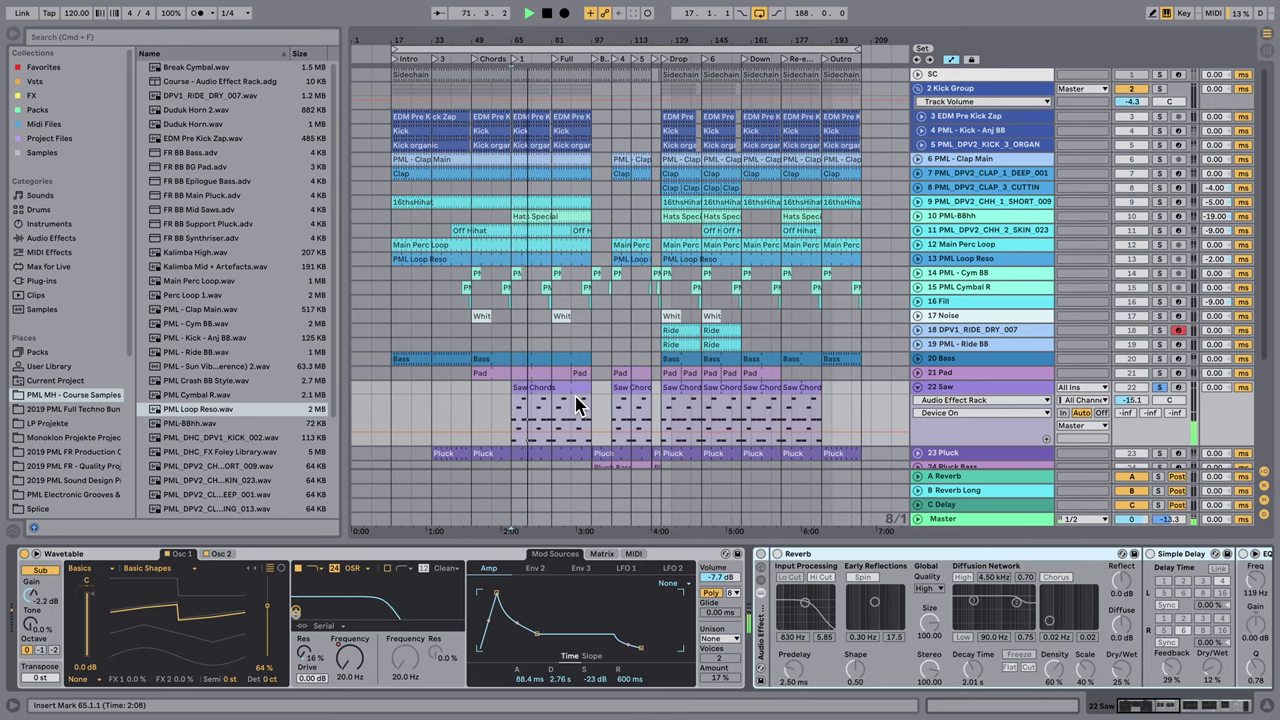
Stop playback and bring up the Saw track's Wavetable Osc 2 settings
key("space")
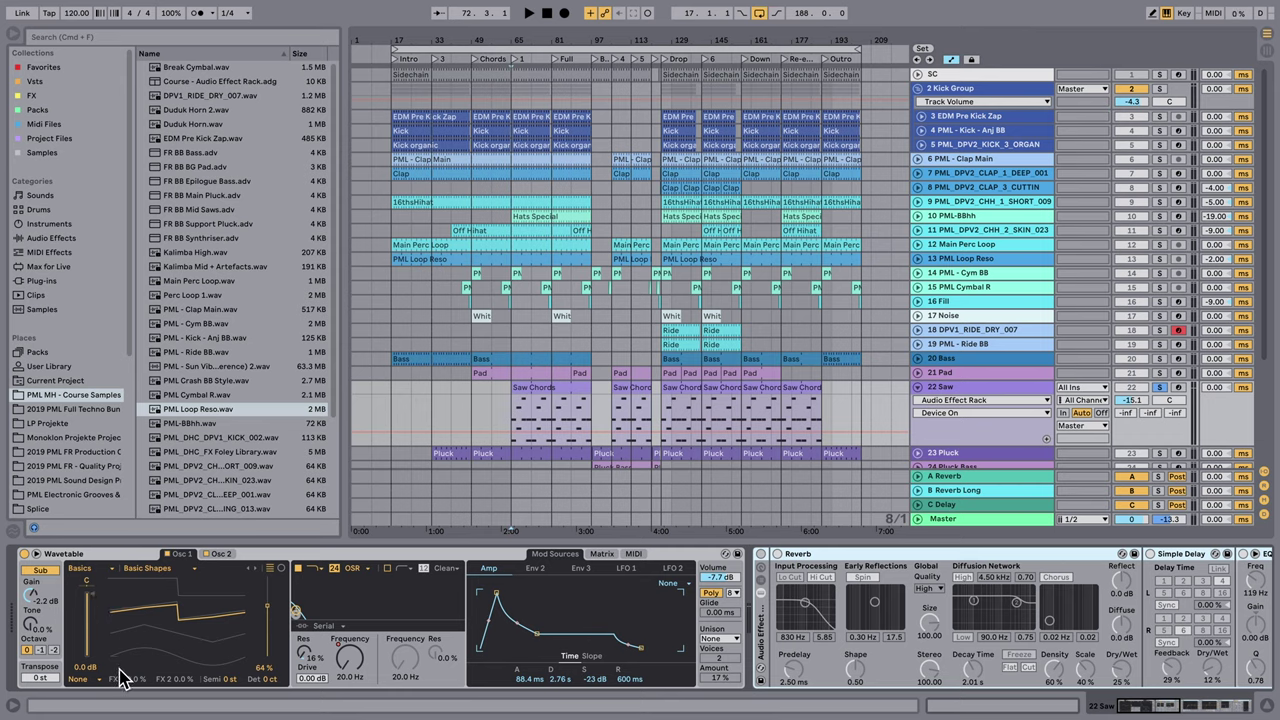
left_click(222, 555)
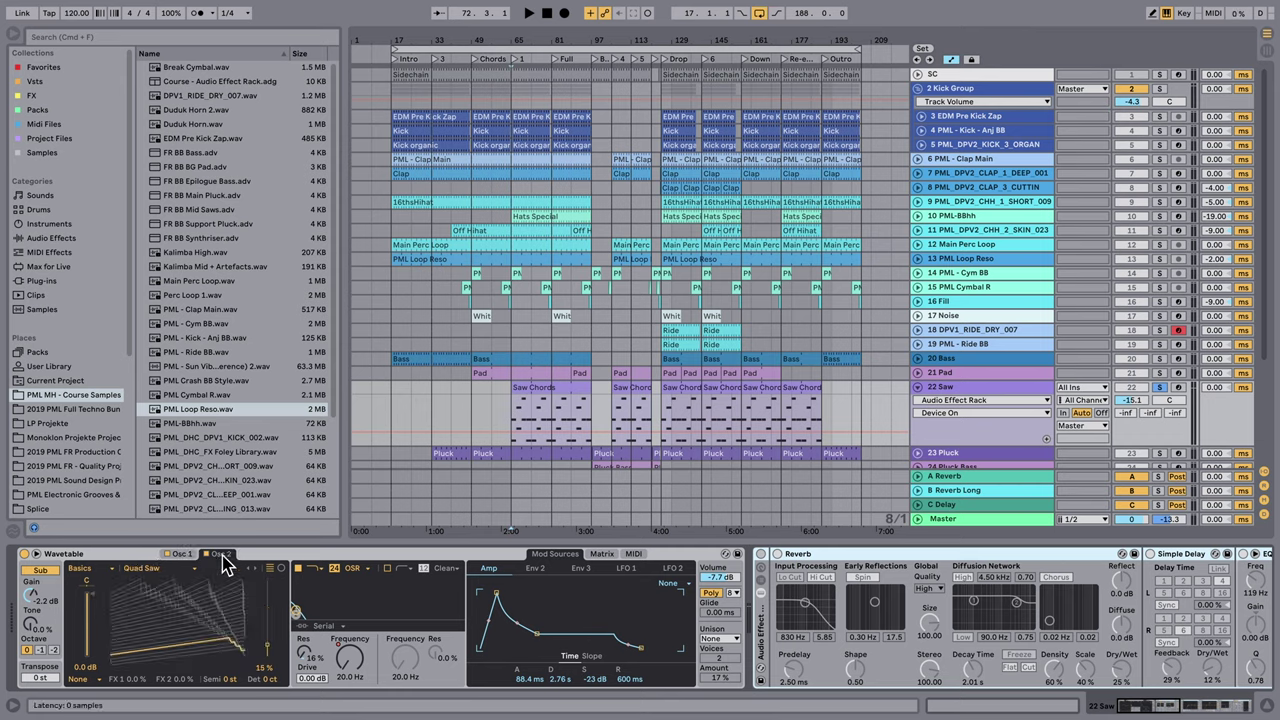
Load the Basics Quad Saw wavetable into Osc 2 and start playback
left_click(91, 570)
left_click(110, 588)
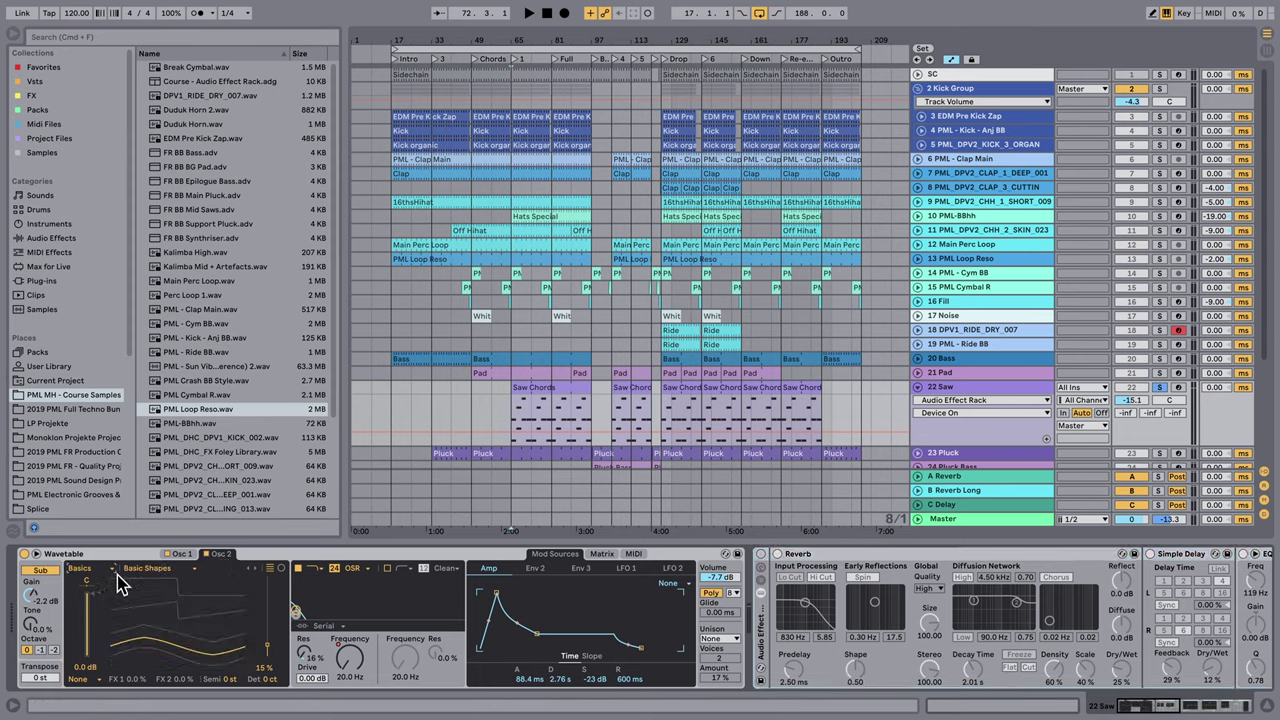
left_click(145, 572)
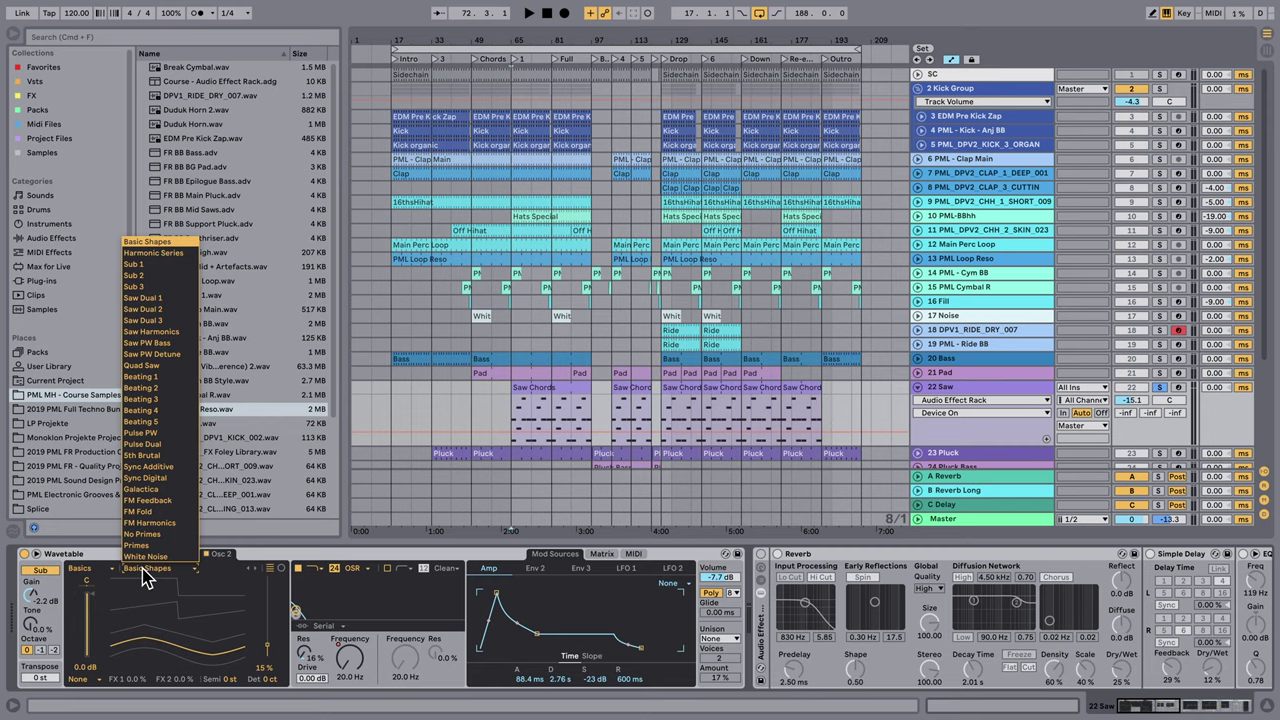
left_click(160, 366)
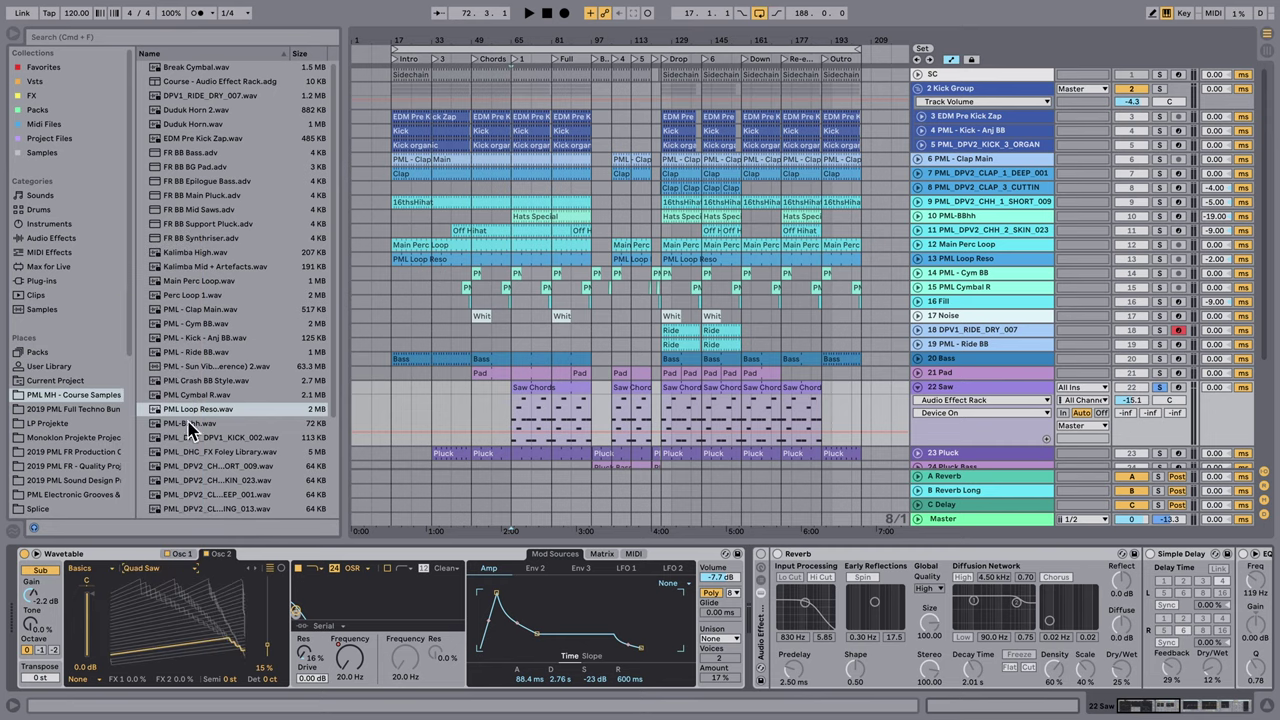
key("space")
key("space")
Record automation of Osc 2 position sweeps and a filter cutoff move to 213 Hz
left_click_drag(266, 651, 266, 590)
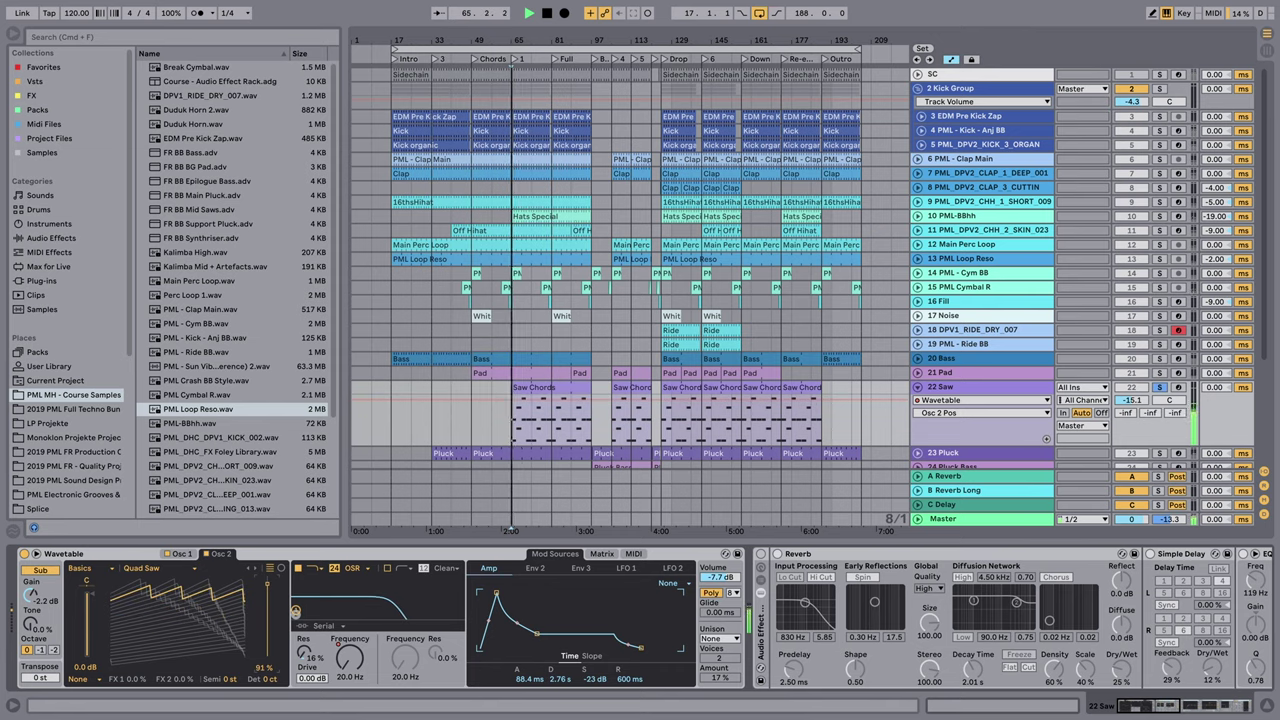
left_click_drag(349, 660, 349, 642)
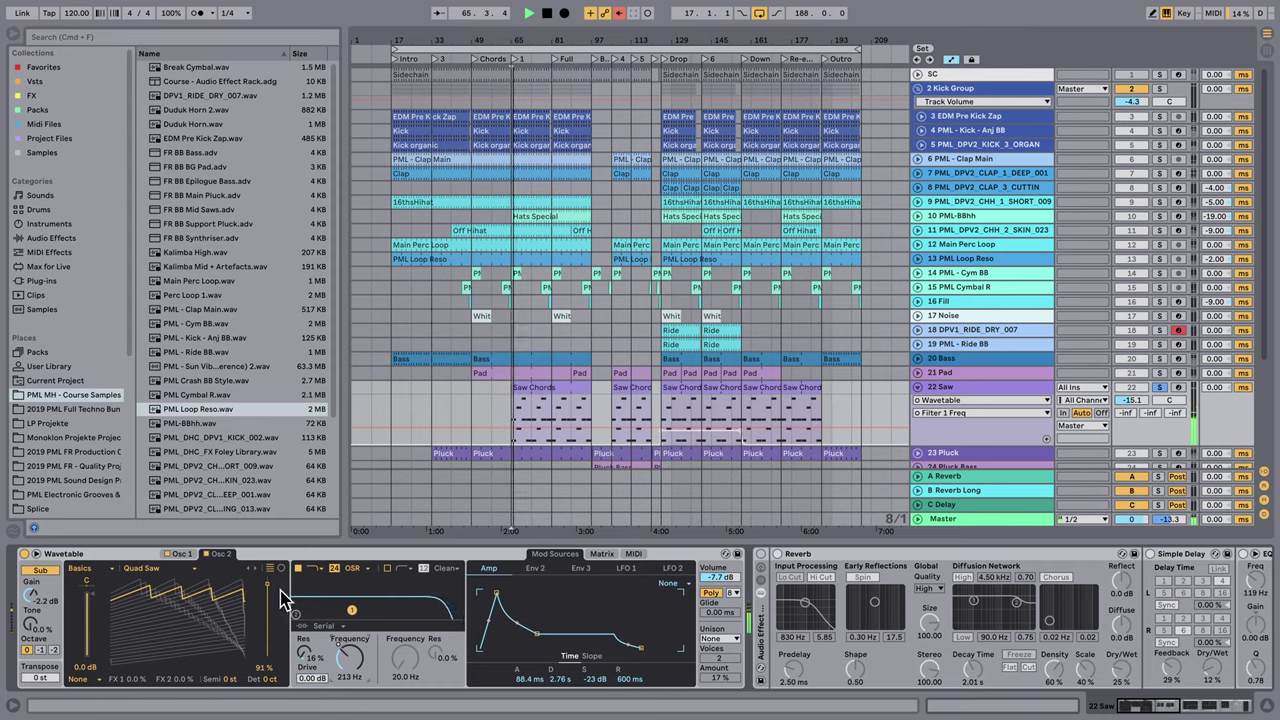
left_click_drag(268, 598, 268, 675)
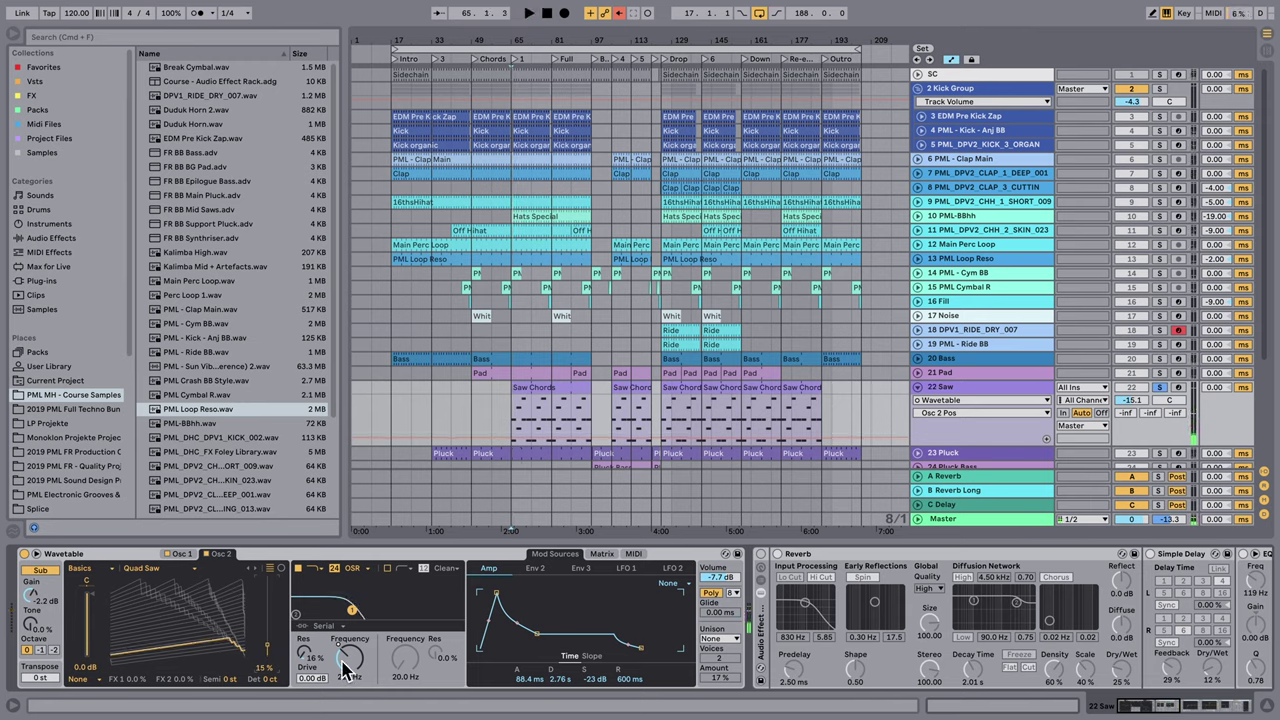
left_click(617, 20)
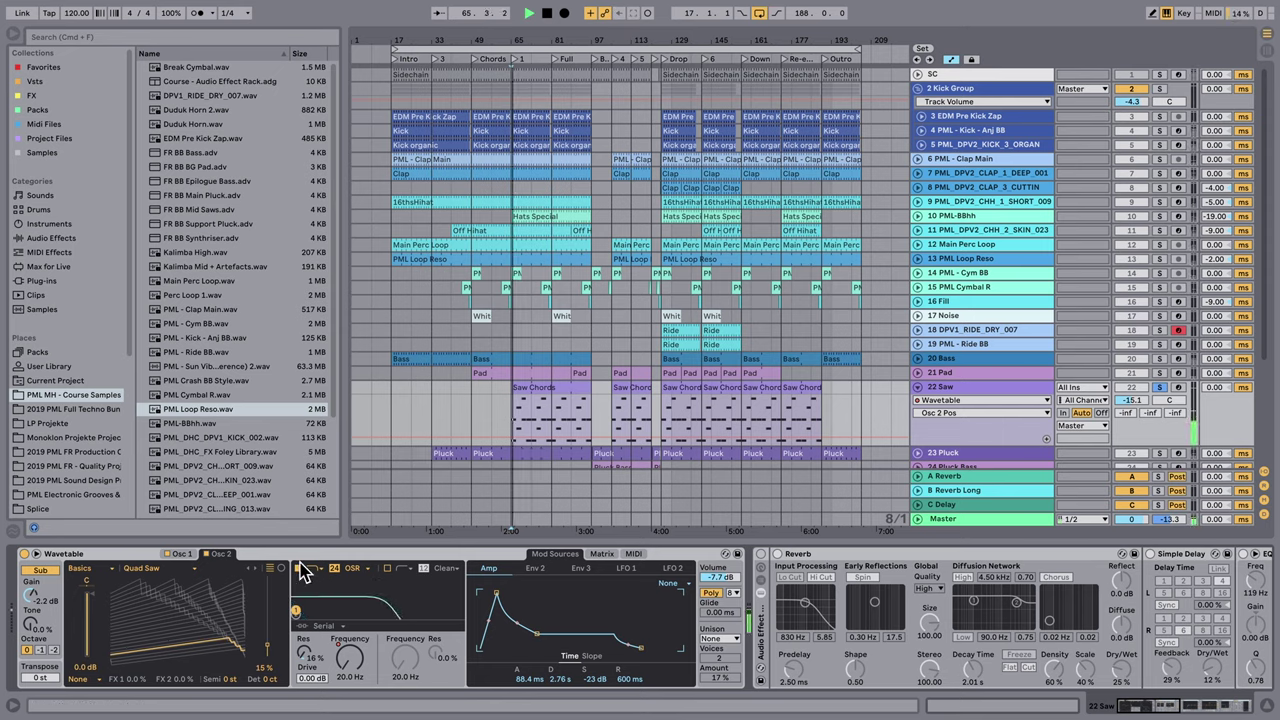
Play the chords with the sub oscillator muted, then switch the sub back on at -2.2 dB
left_click(40, 570)
key("space")
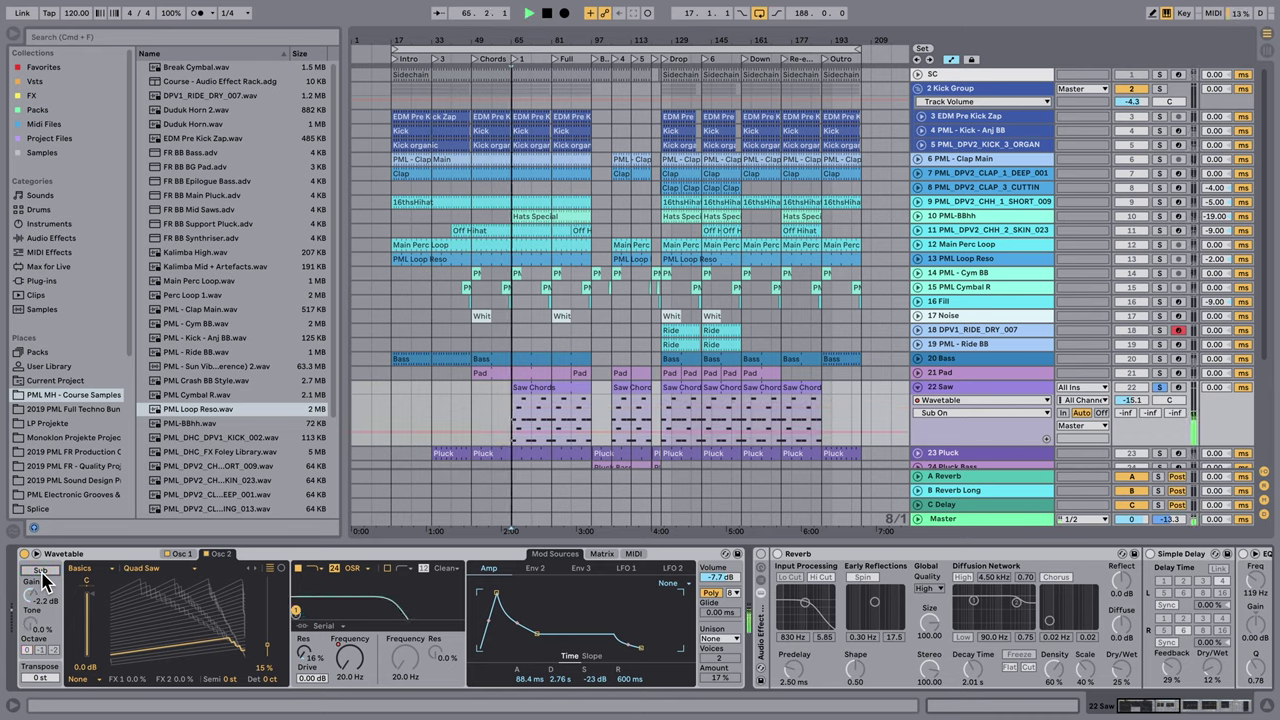
key("space")
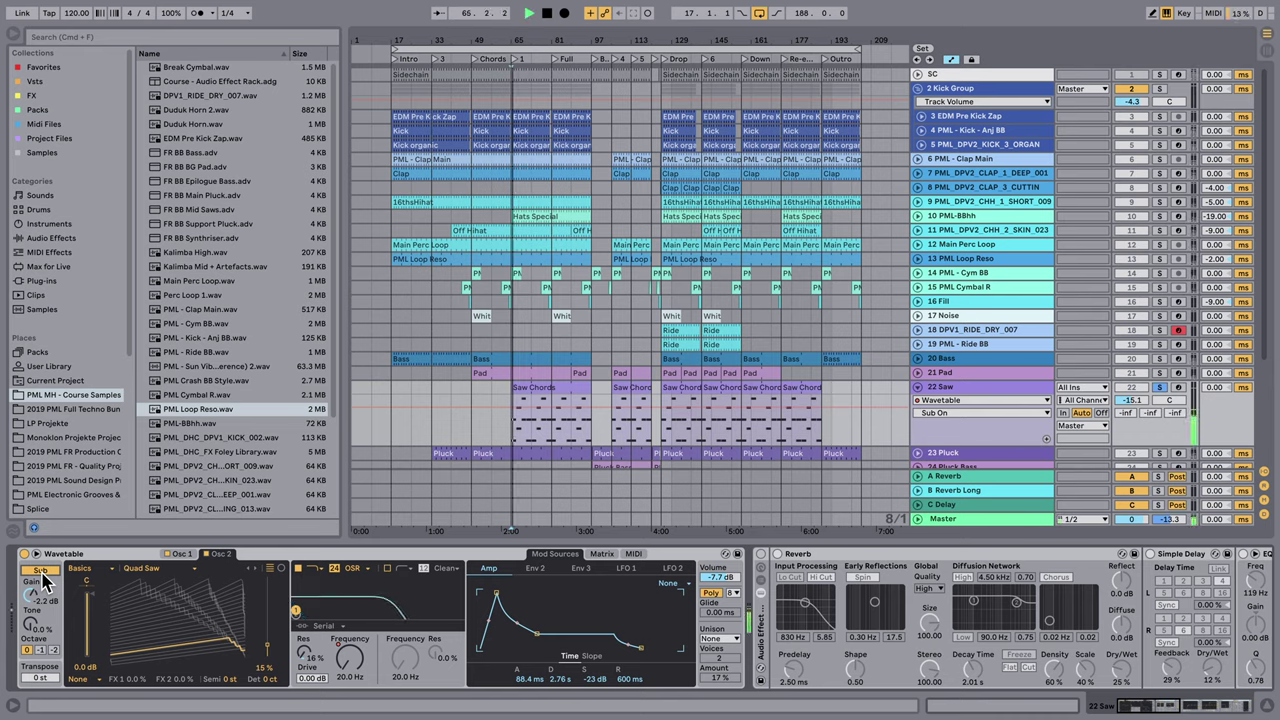
left_click(40, 571)
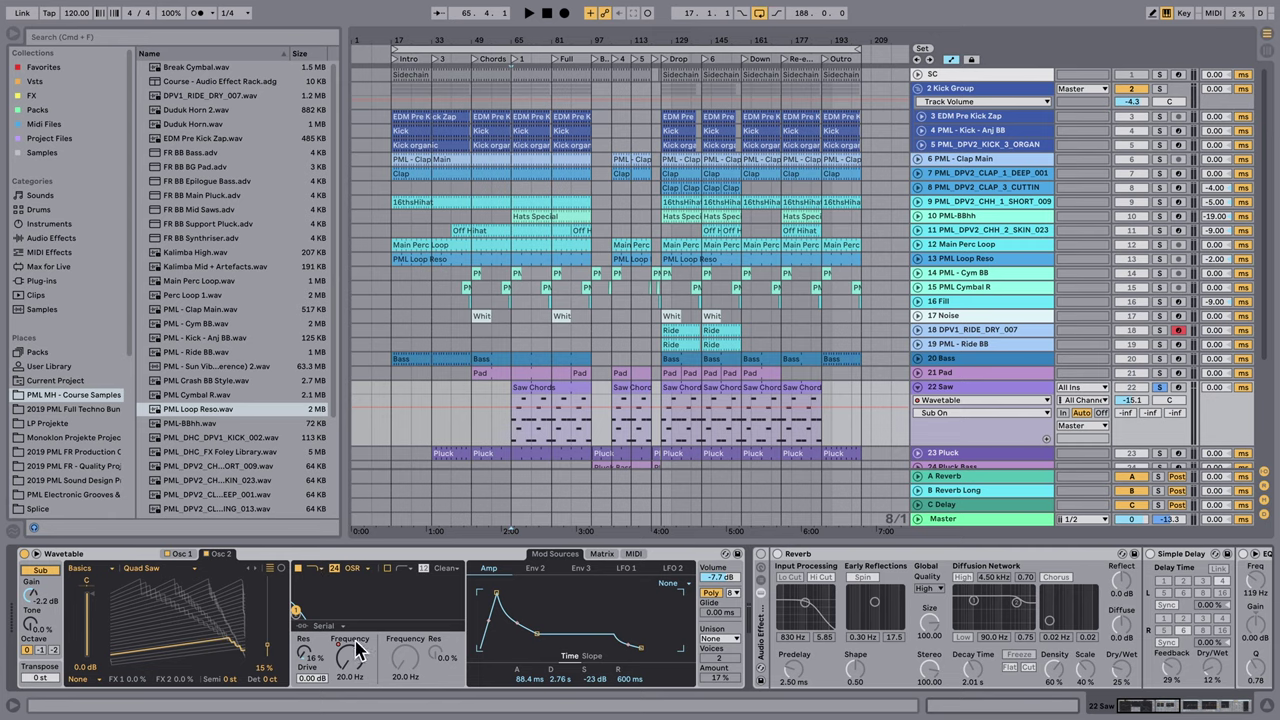
Keep the OSR filter circuit, audition a 676 Hz cutoff, then re-enable the recorded filter automation
left_click(364, 569)
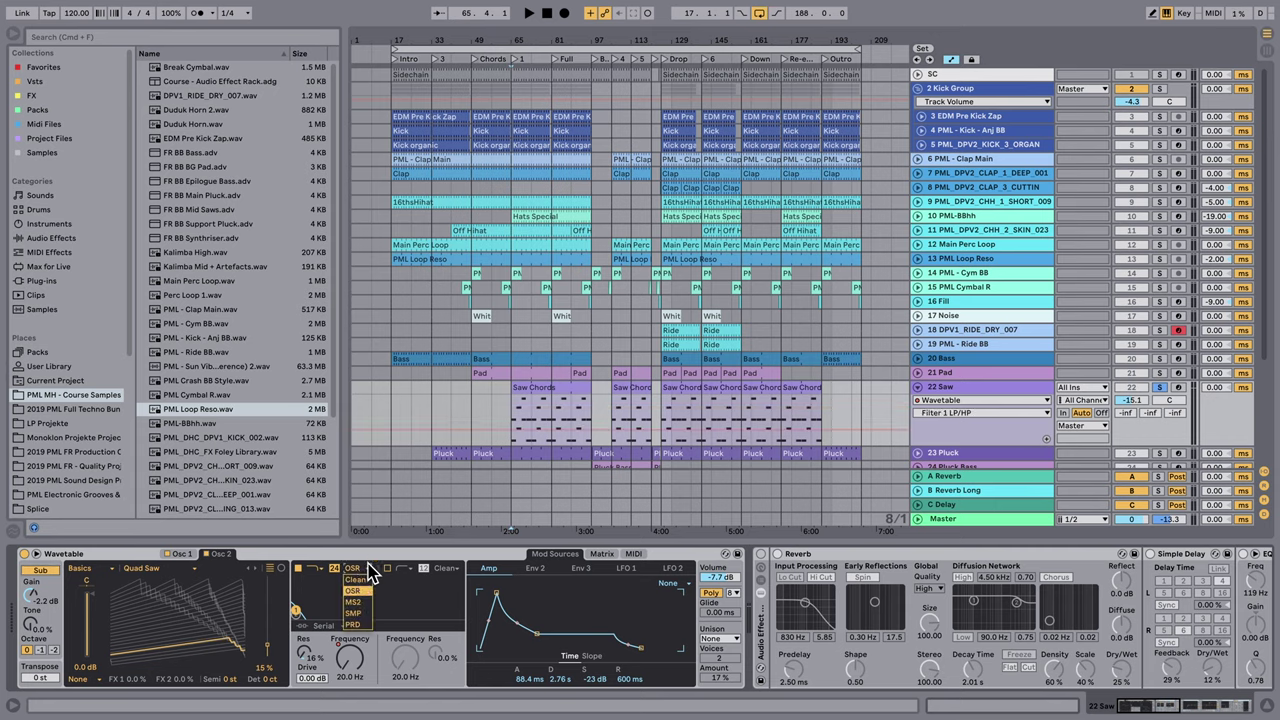
left_click(368, 566)
left_click_drag(353, 667, 353, 718)
key("space")
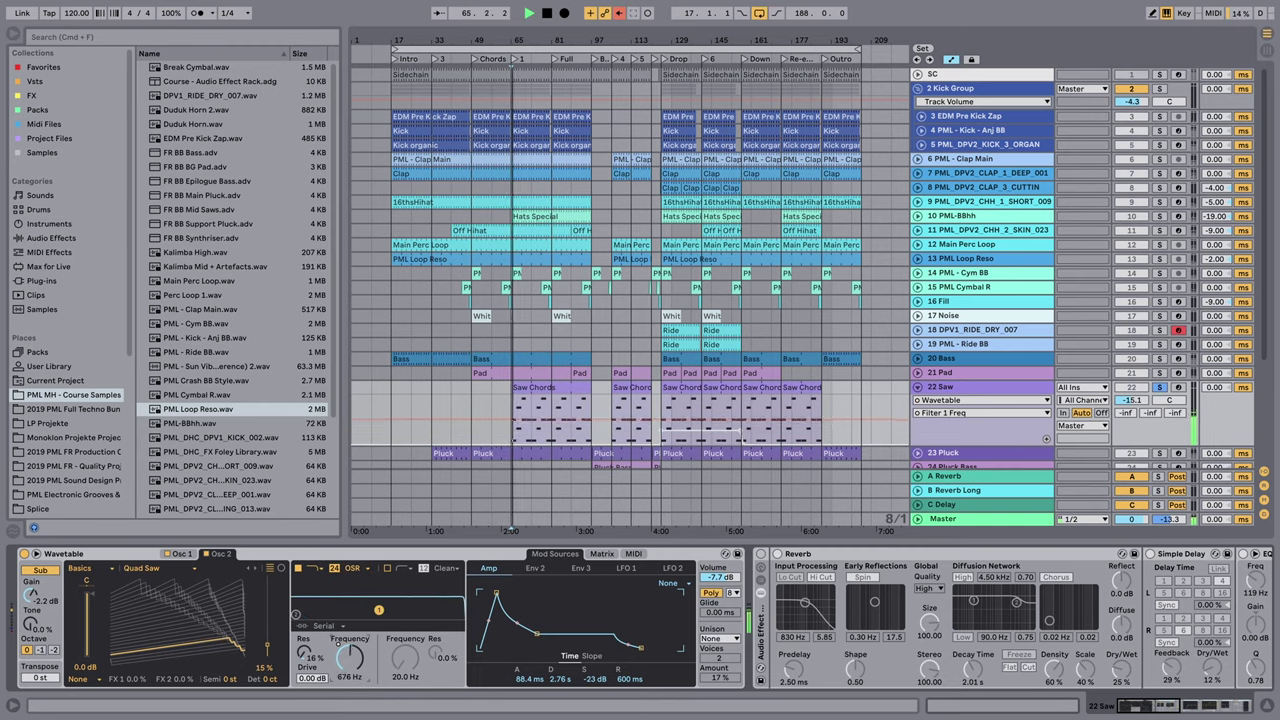
key("space")
left_click(619, 13)
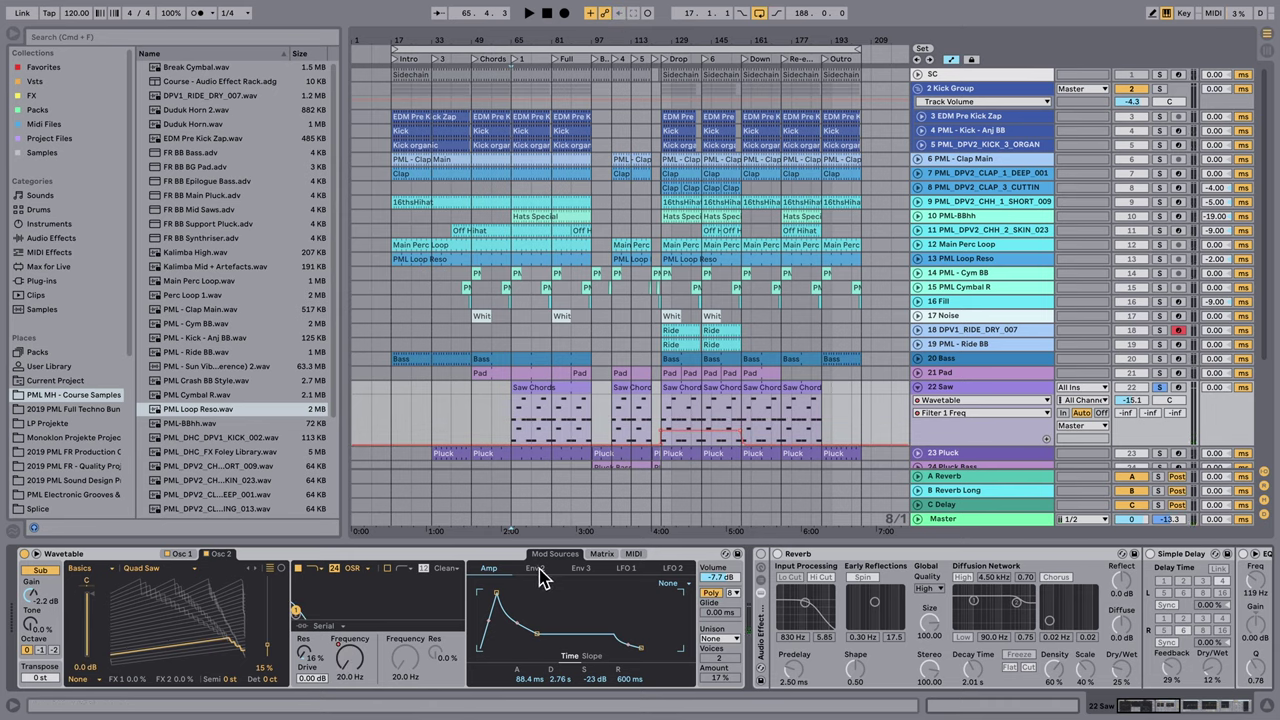
Raise Env 2's Filter 1 Freq modulation to 86 in the Matrix and display the Env 2 envelope
left_click(603, 554)
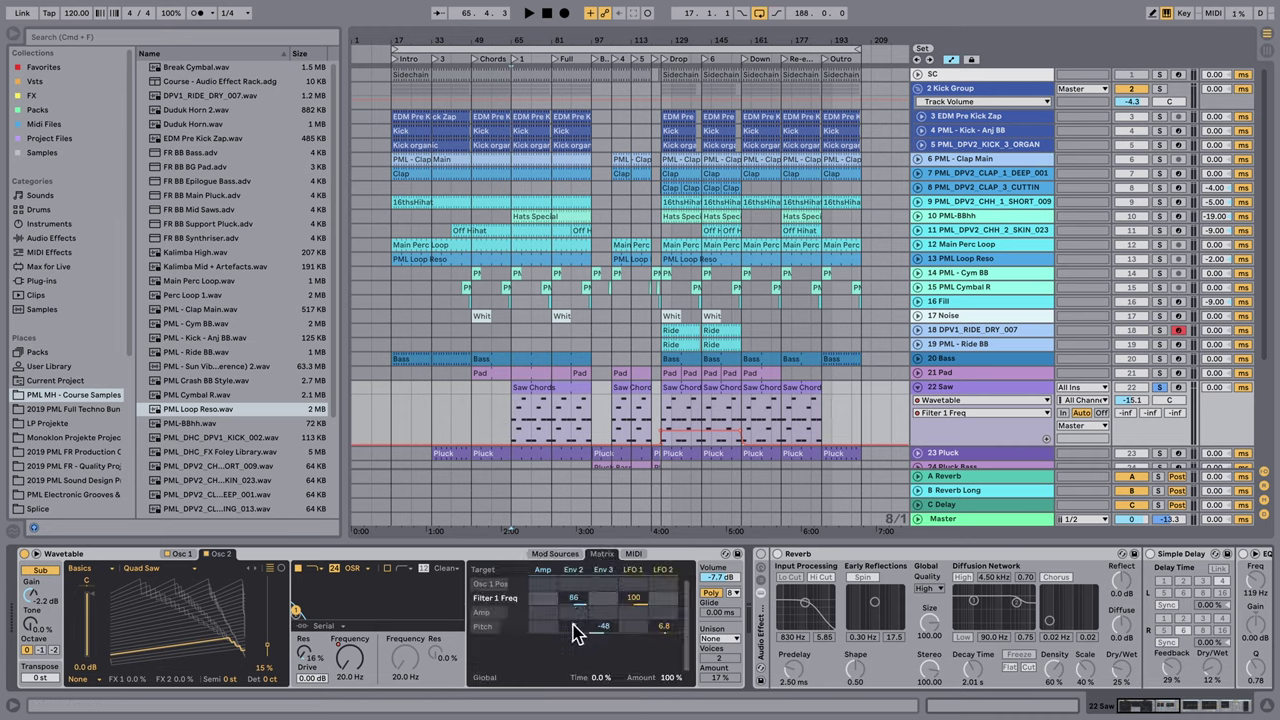
left_click_drag(573, 616, 580, 604)
left_click(575, 570)
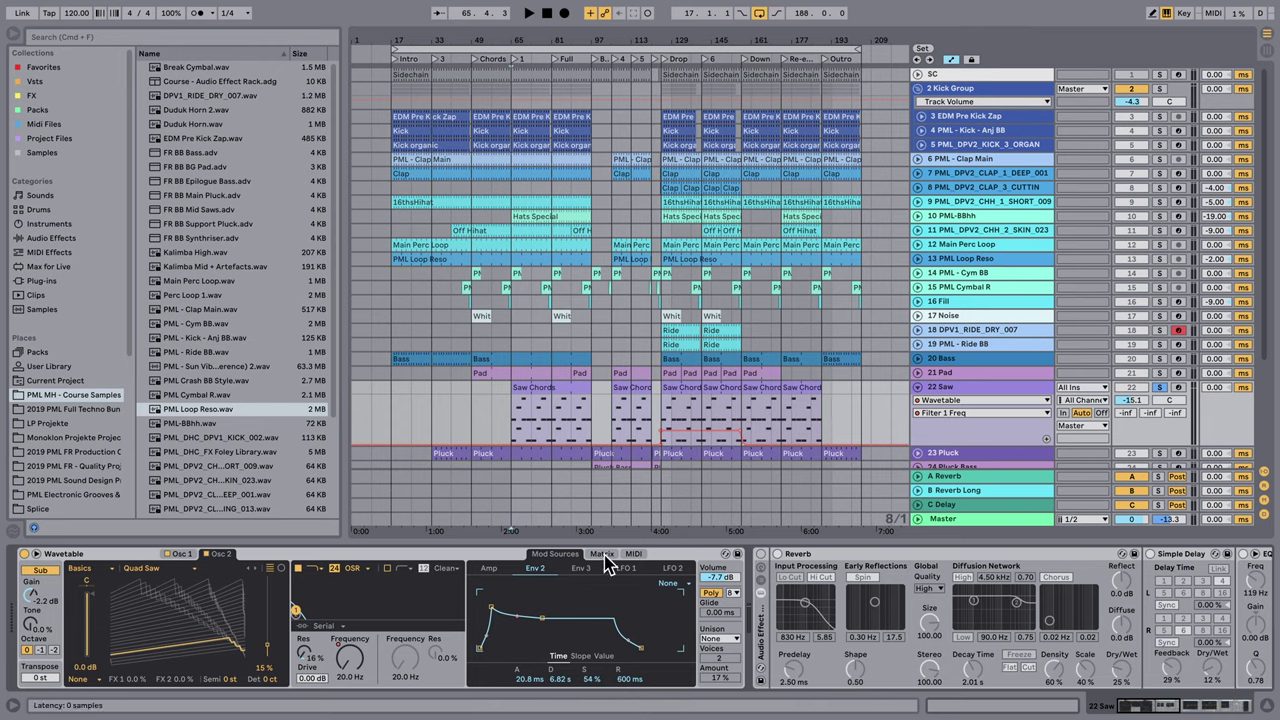
Show the Amp envelope: 88.4 ms attack, 2.76 s decay, -23 dB sustain, 600 ms release
left_click(489, 568)
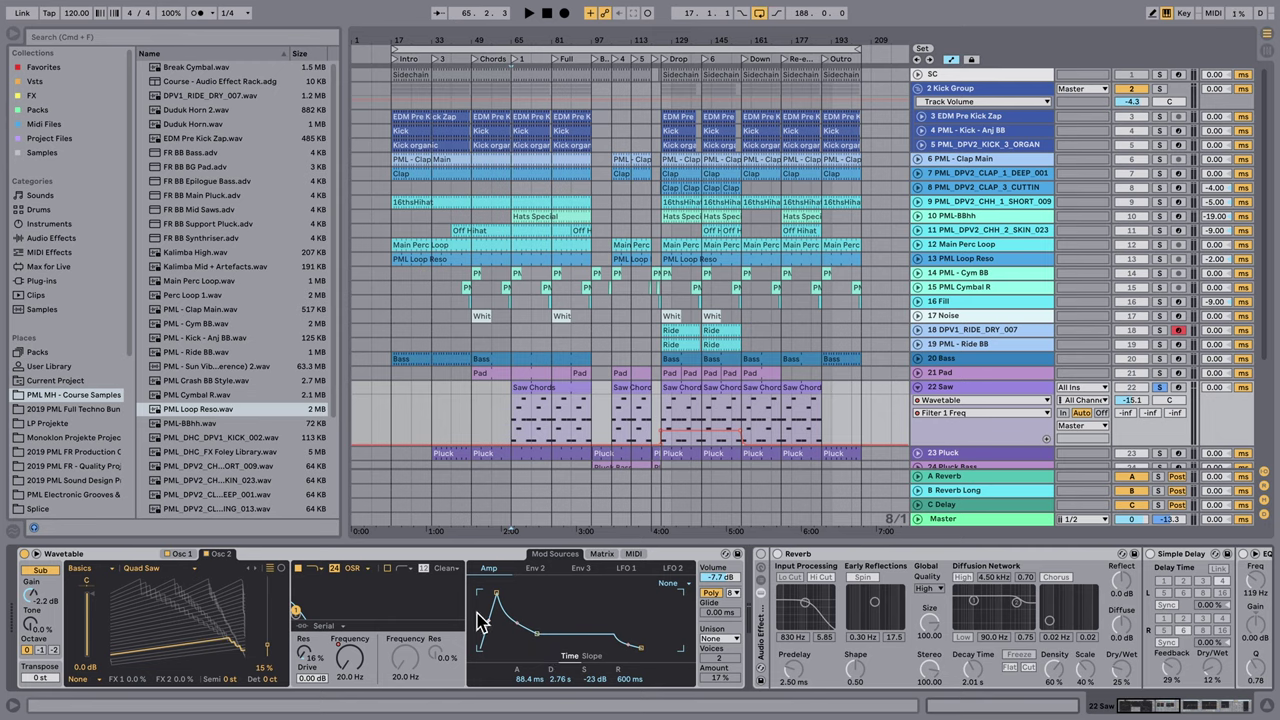
Start playback, place the insert marker at bar 65 and zoom in on bars 57–97
key("space")
left_click(502, 400)
left_click_drag(528, 40, 585, 48)
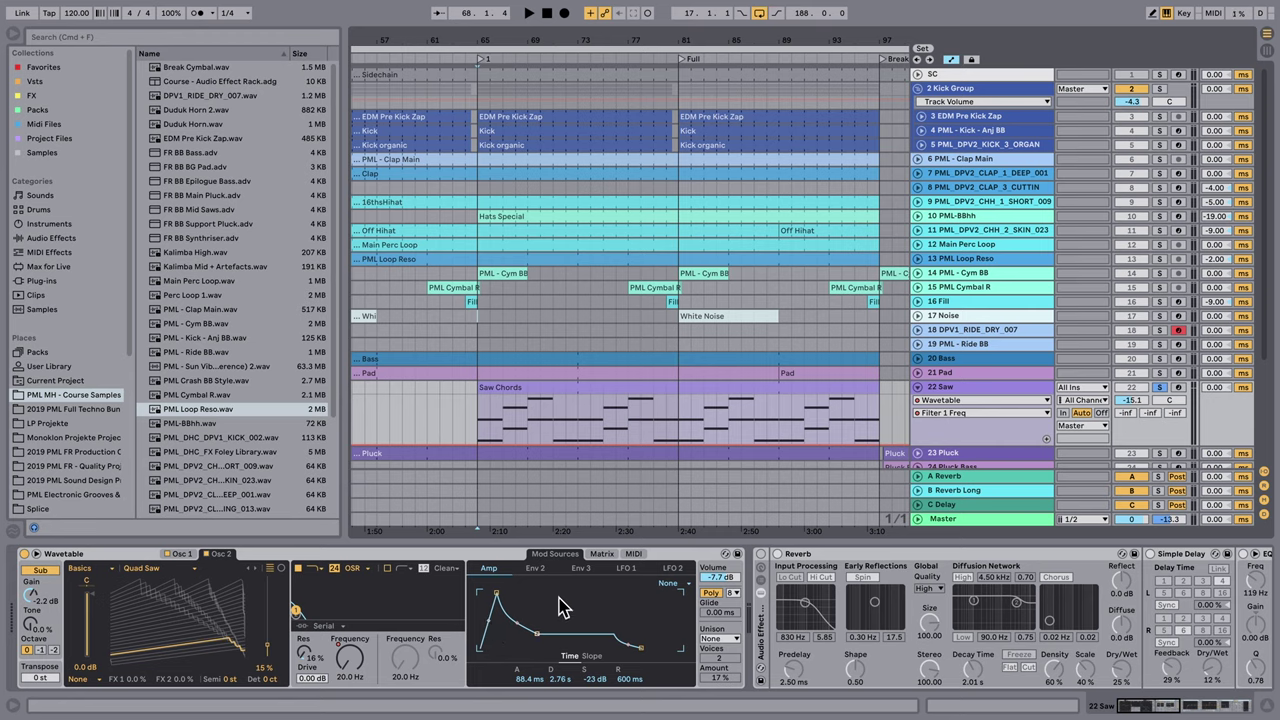
Set Env 3's pitch modulation to -48 in the Matrix and inspect the Env 3 envelope
left_click(603, 554)
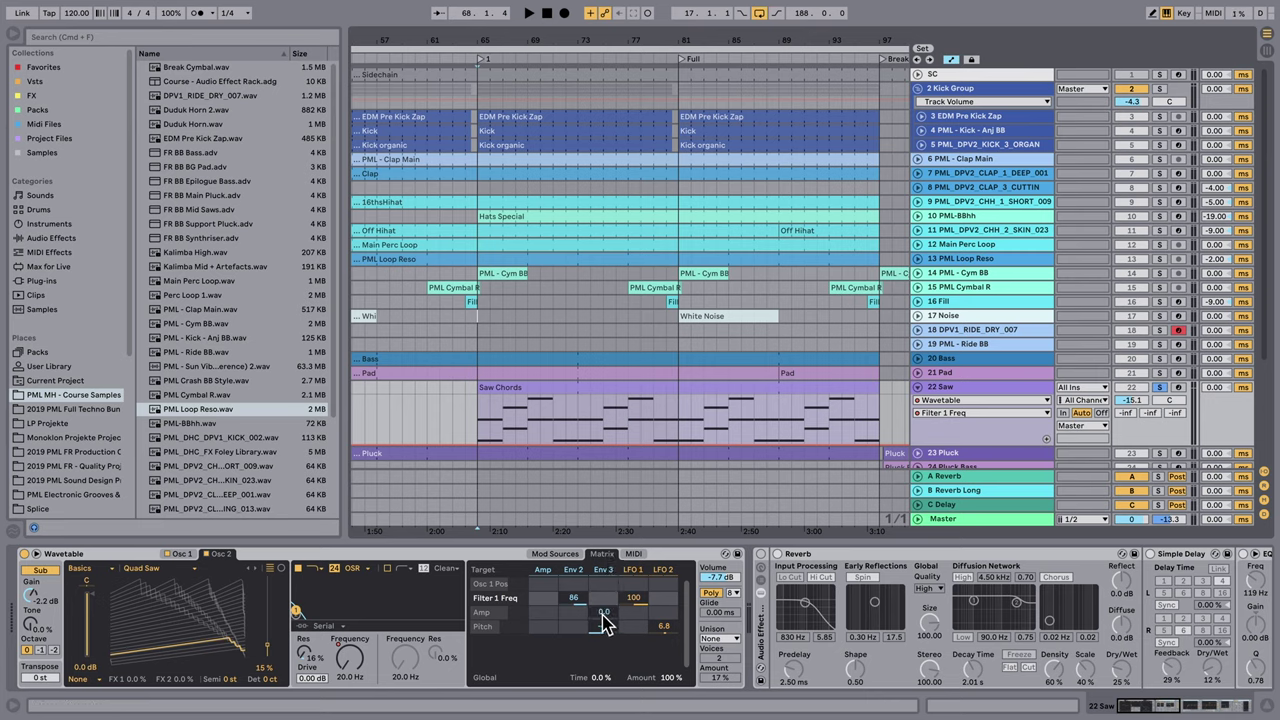
left_click_drag(604, 622, 615, 598)
left_click(605, 571)
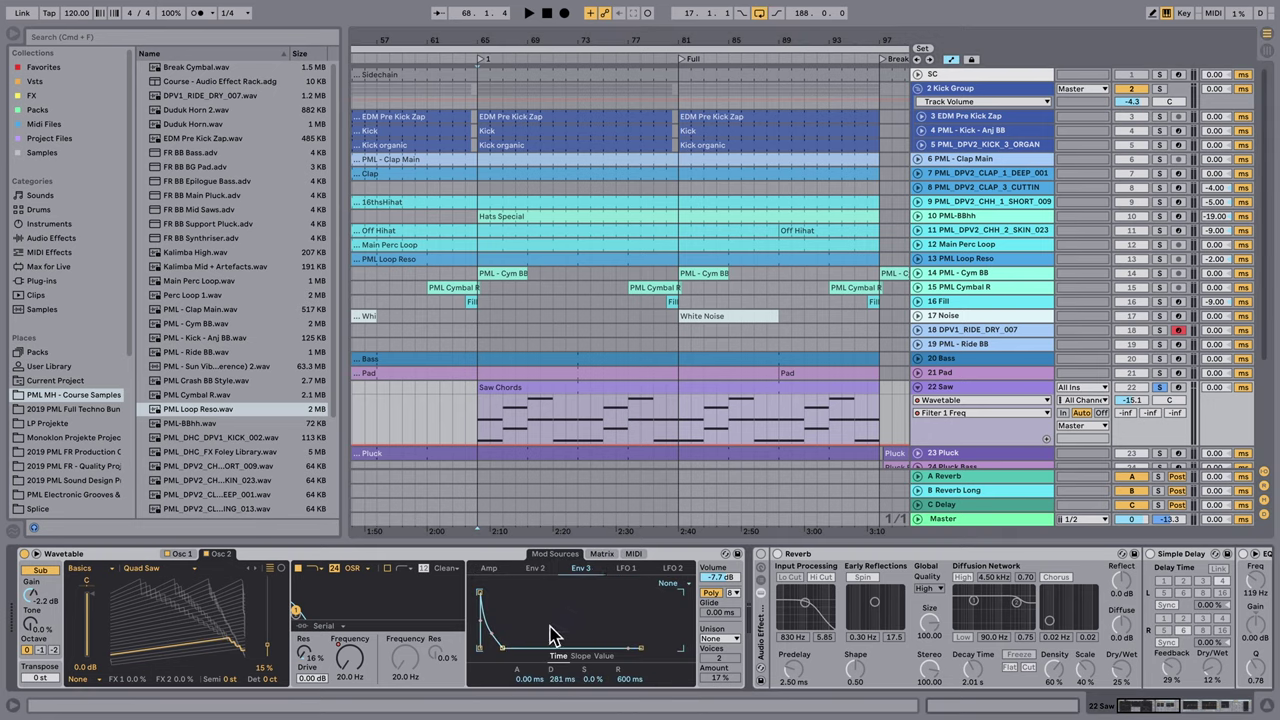
left_click(603, 554)
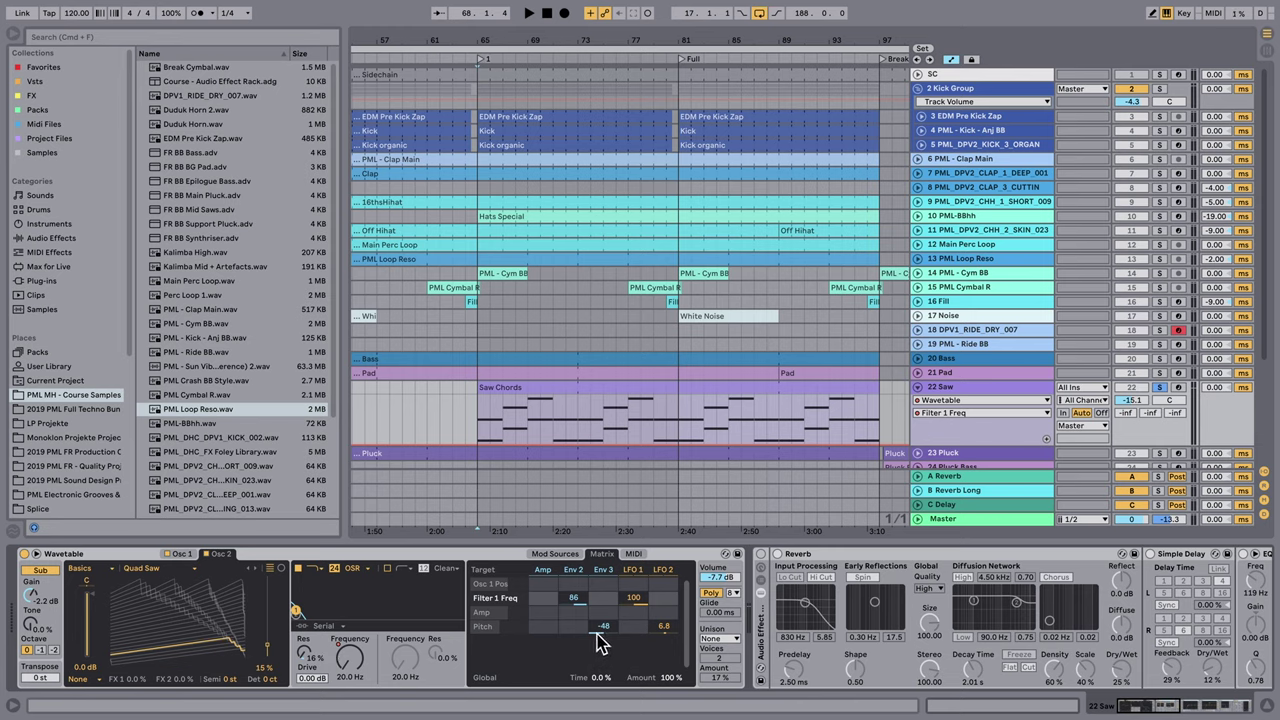
left_click(603, 570)
Audition the Env 3 pitch sweep, try a smaller amount, then settle back at -48
key("space")
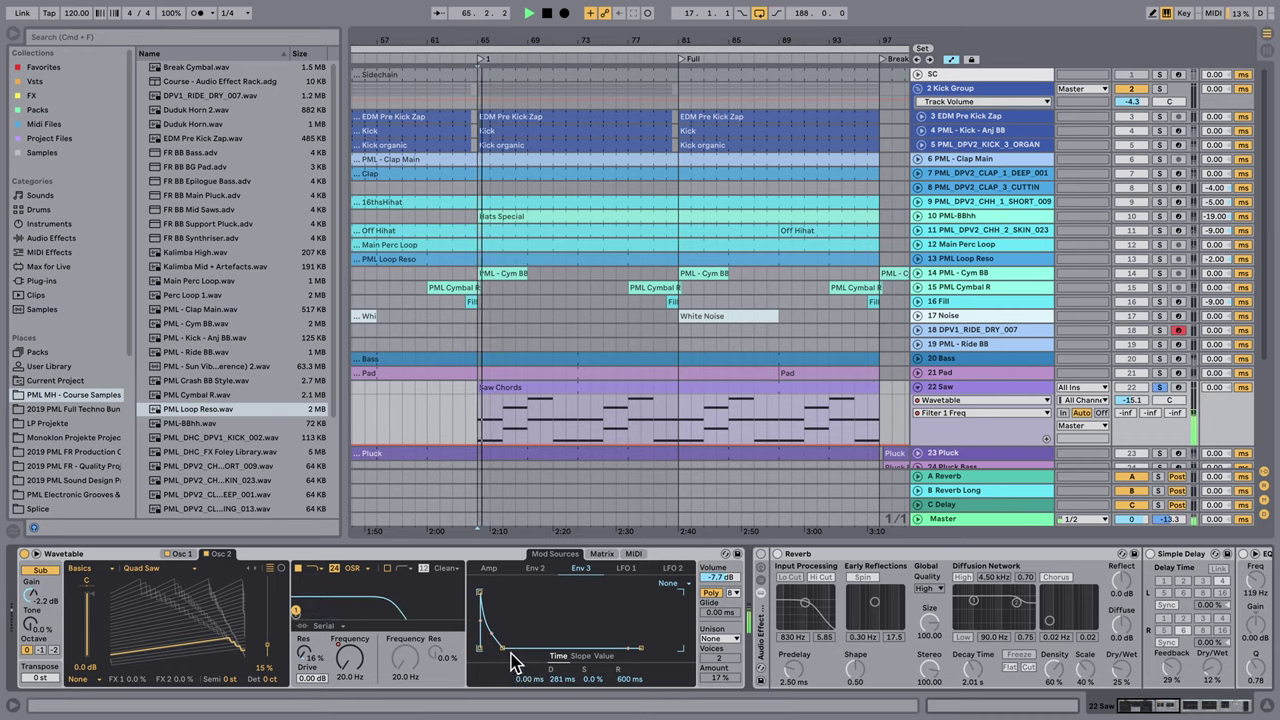
left_click(601, 553)
left_click_drag(603, 614, 612, 636)
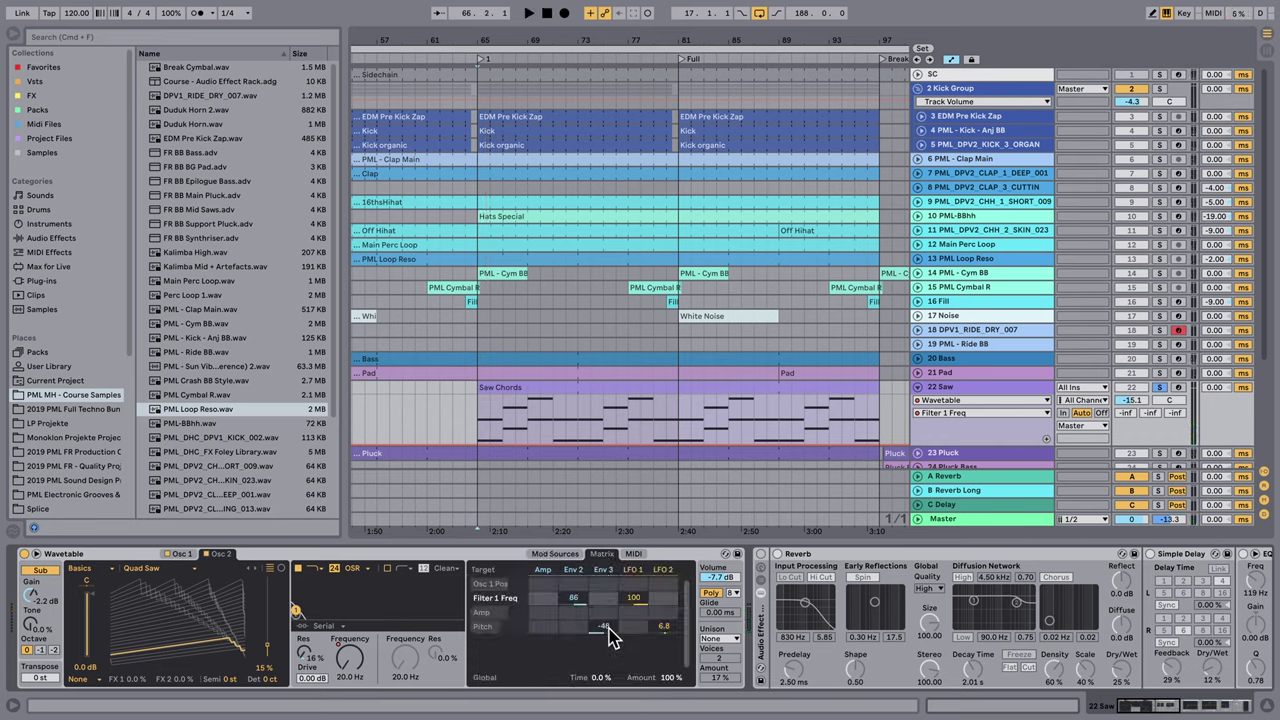
left_click_drag(606, 636, 604, 700)
key("space")
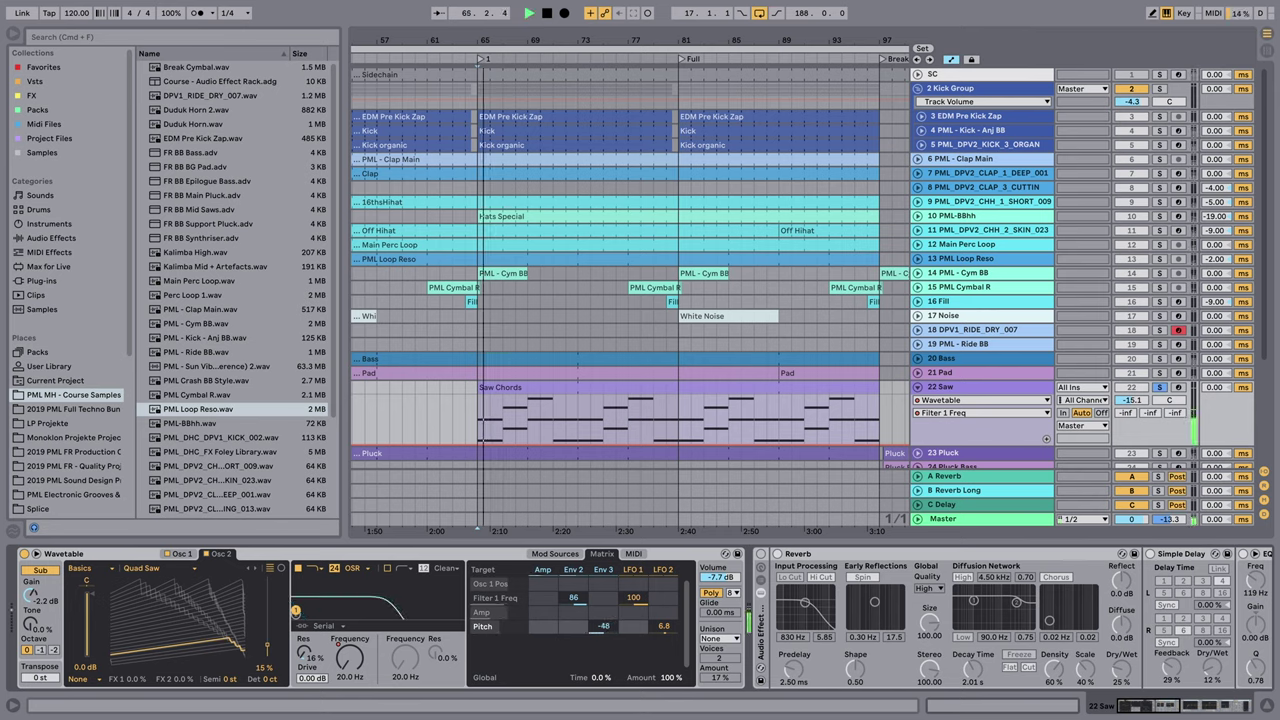
left_click_drag(604, 700, 638, 636)
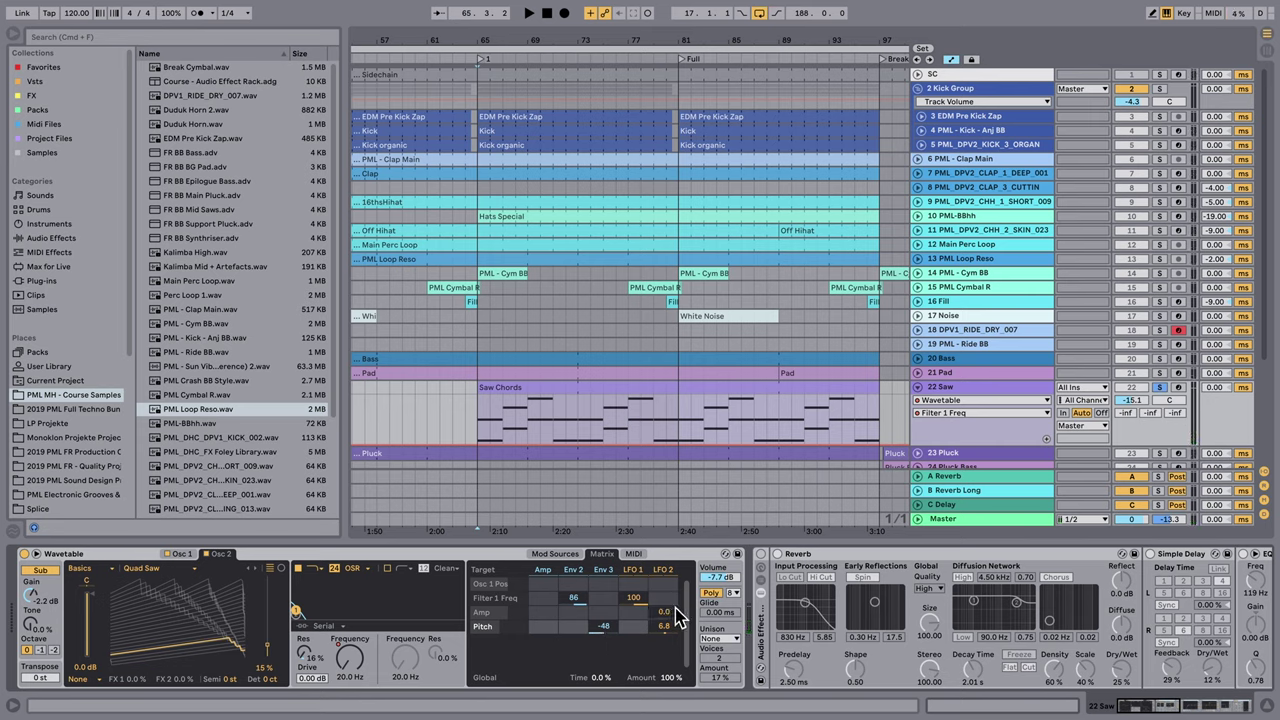
left_click(635, 570)
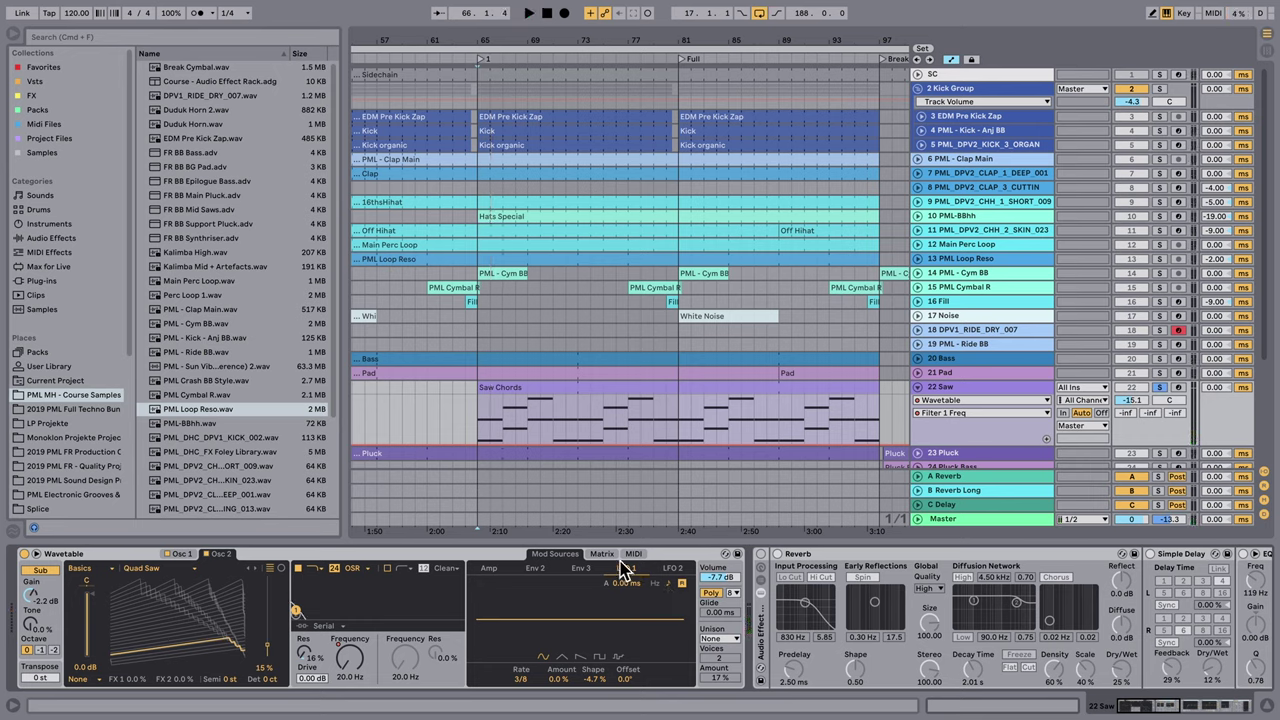
left_click(602, 553)
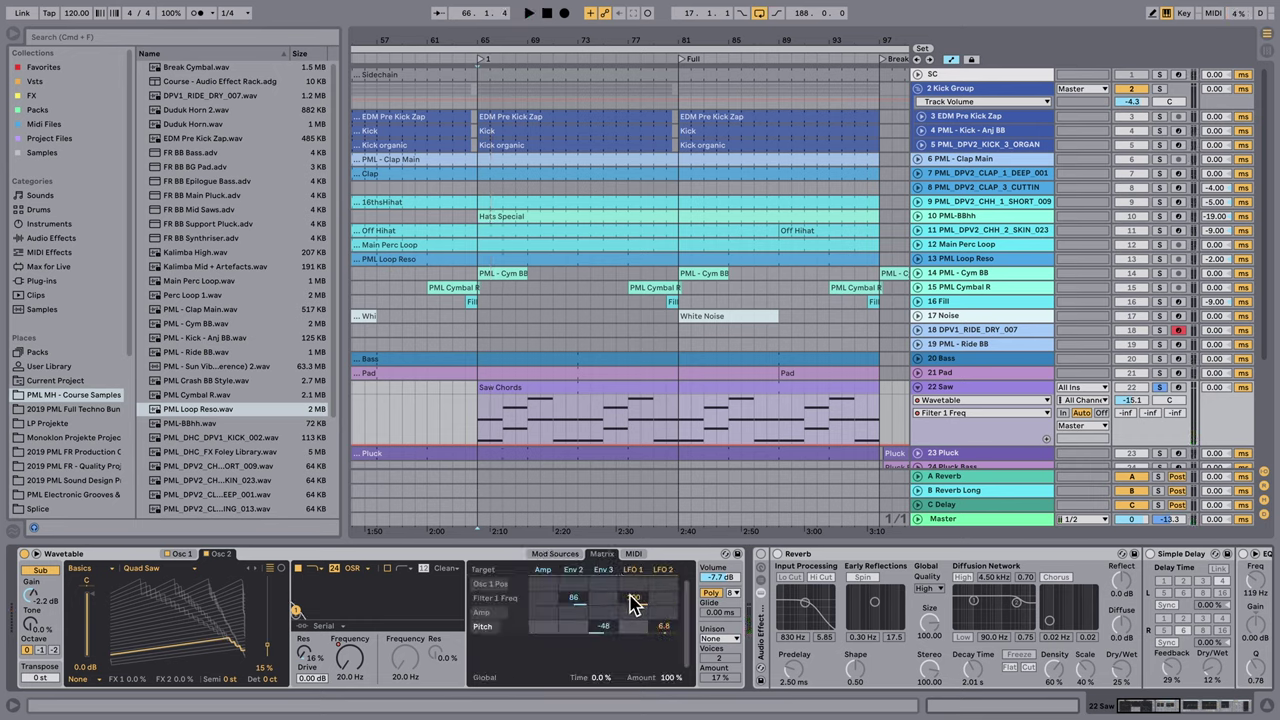
left_click(665, 570)
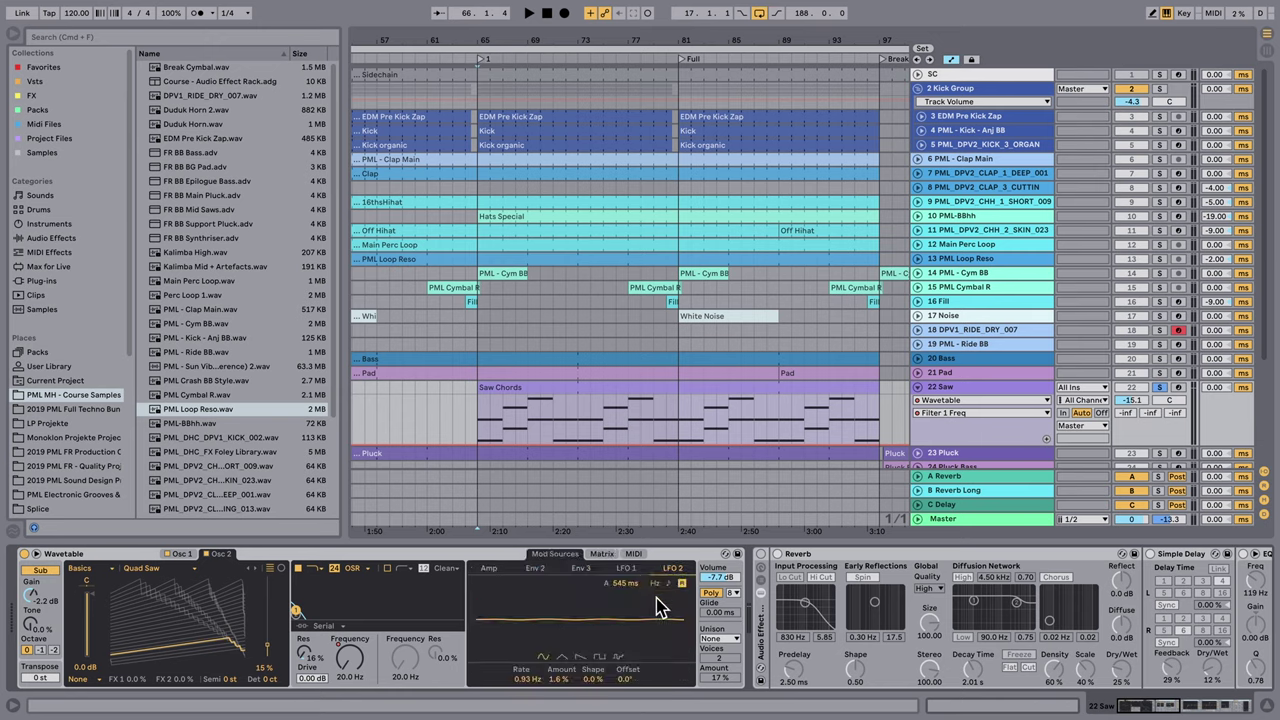
key("space")
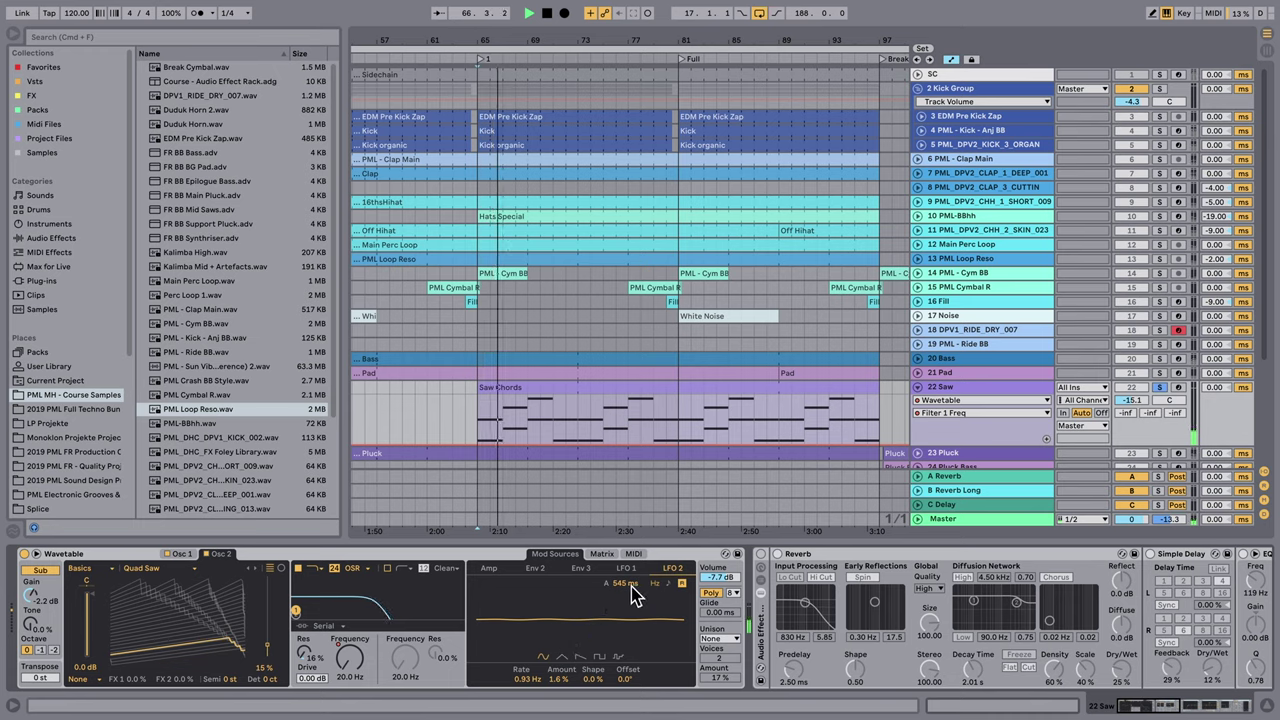
key("space")
left_click(600, 554)
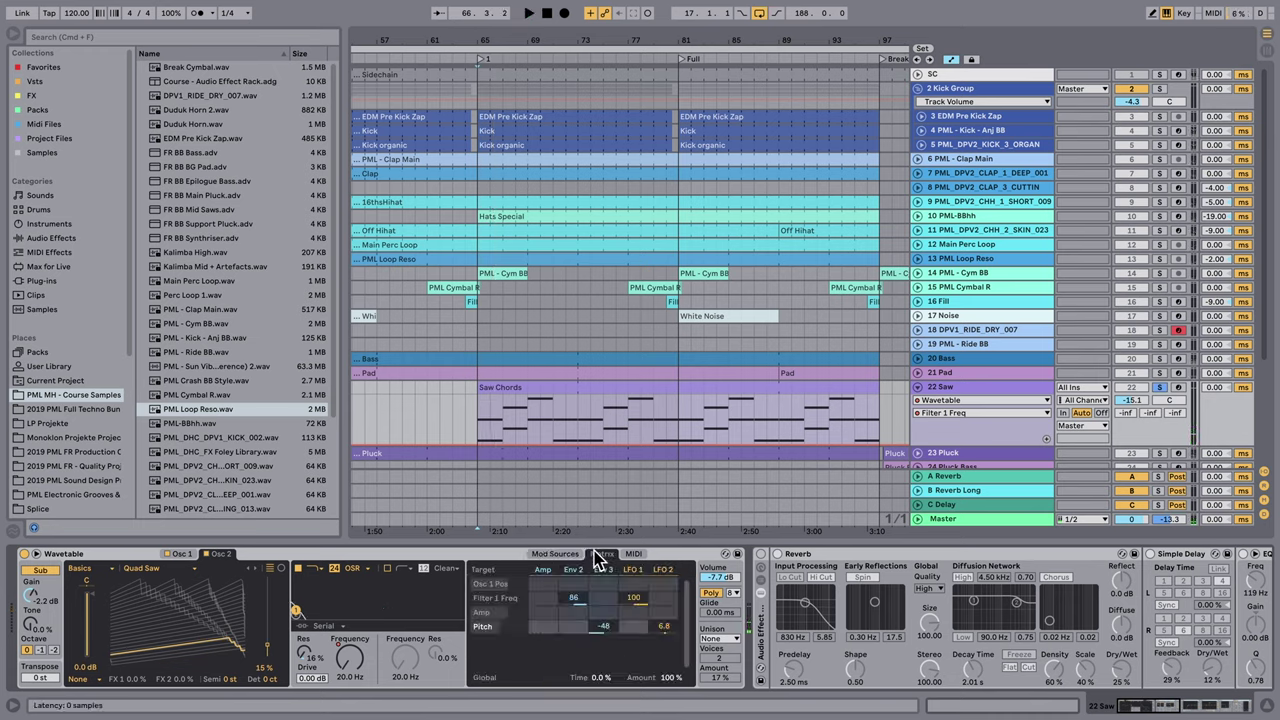
left_click(664, 569)
Audition LFO 2 pitch modulation at 48, restore it to 6.8, and show LFO 1's settings
left_click(605, 554)
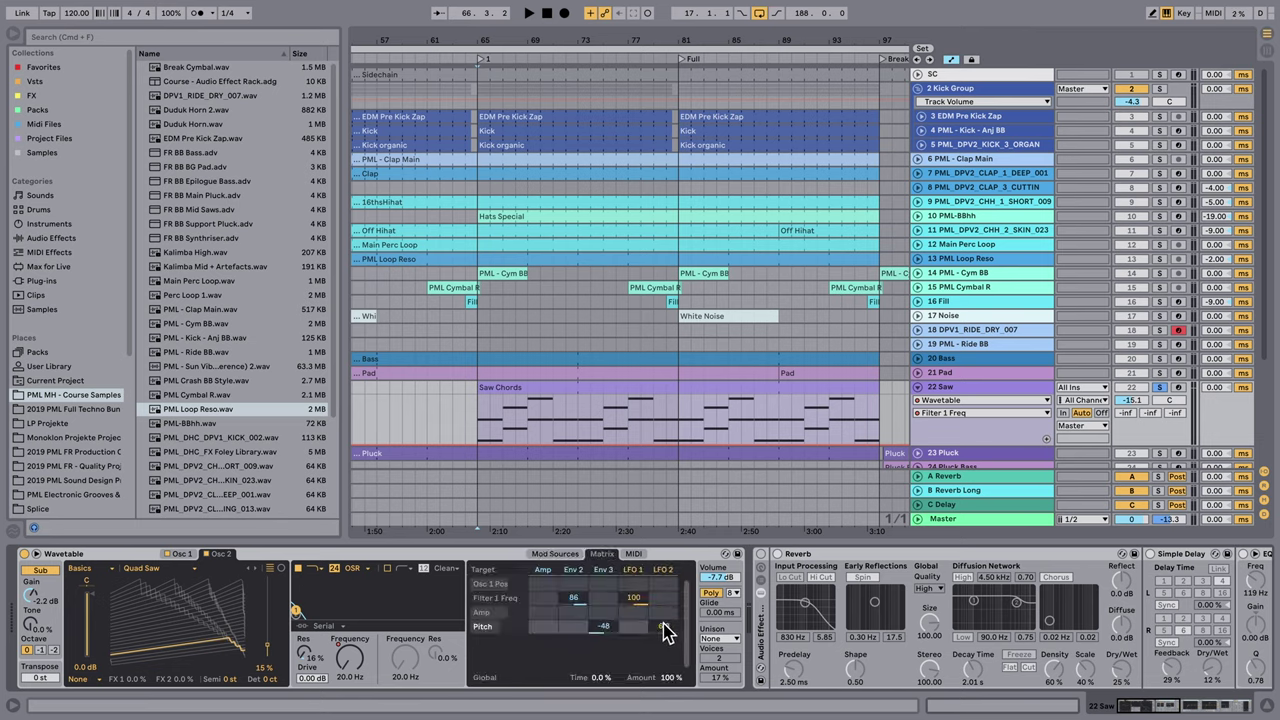
key("space")
left_click_drag(670, 631, 670, 600)
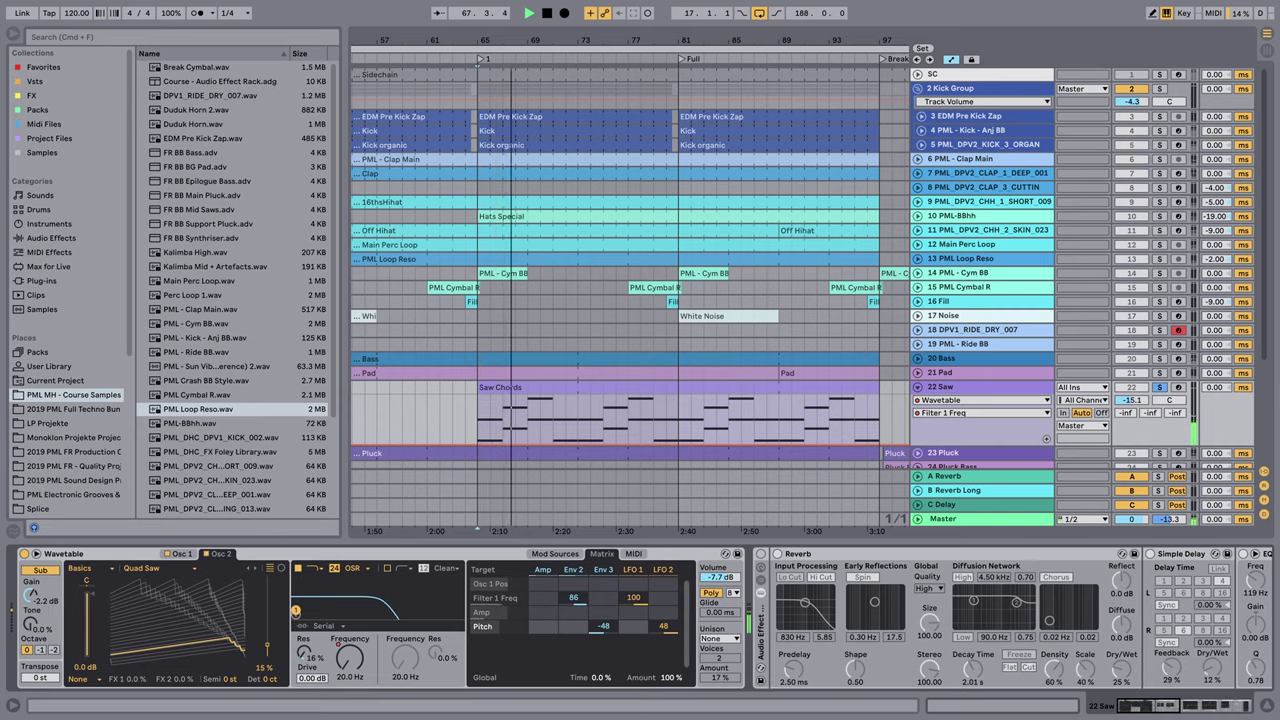
key("space")
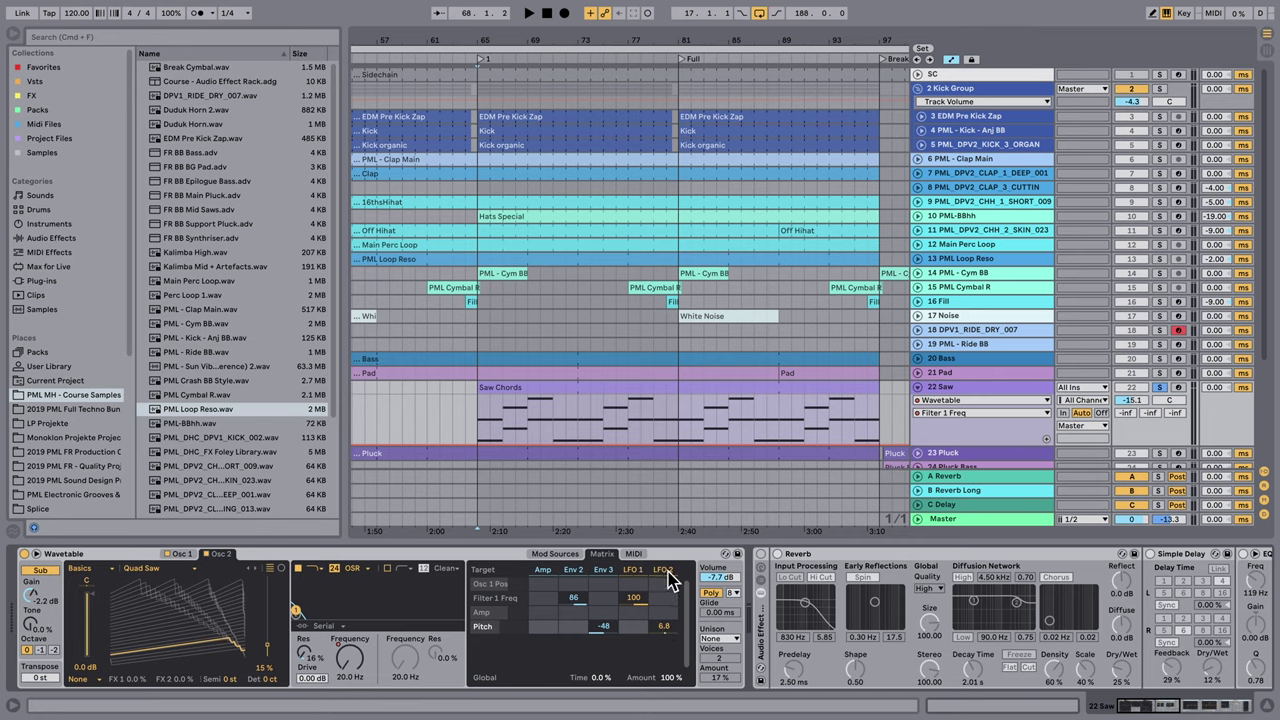
key("space")
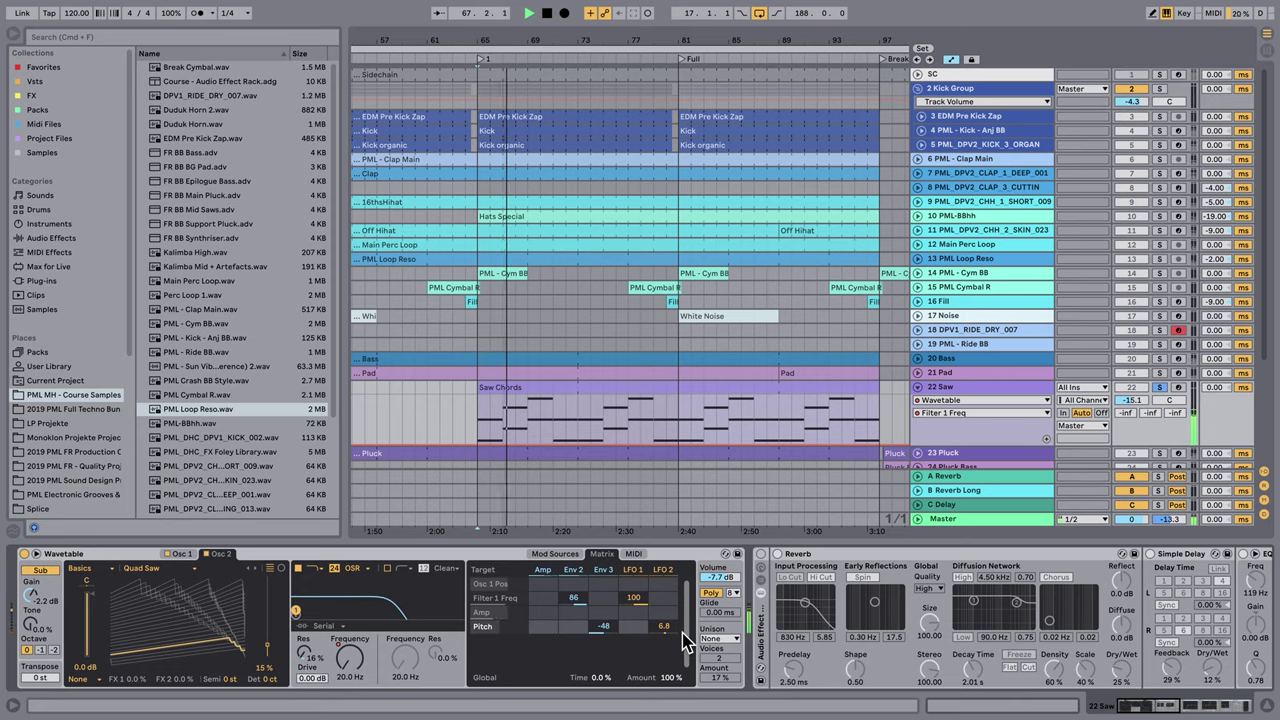
left_click(638, 569)
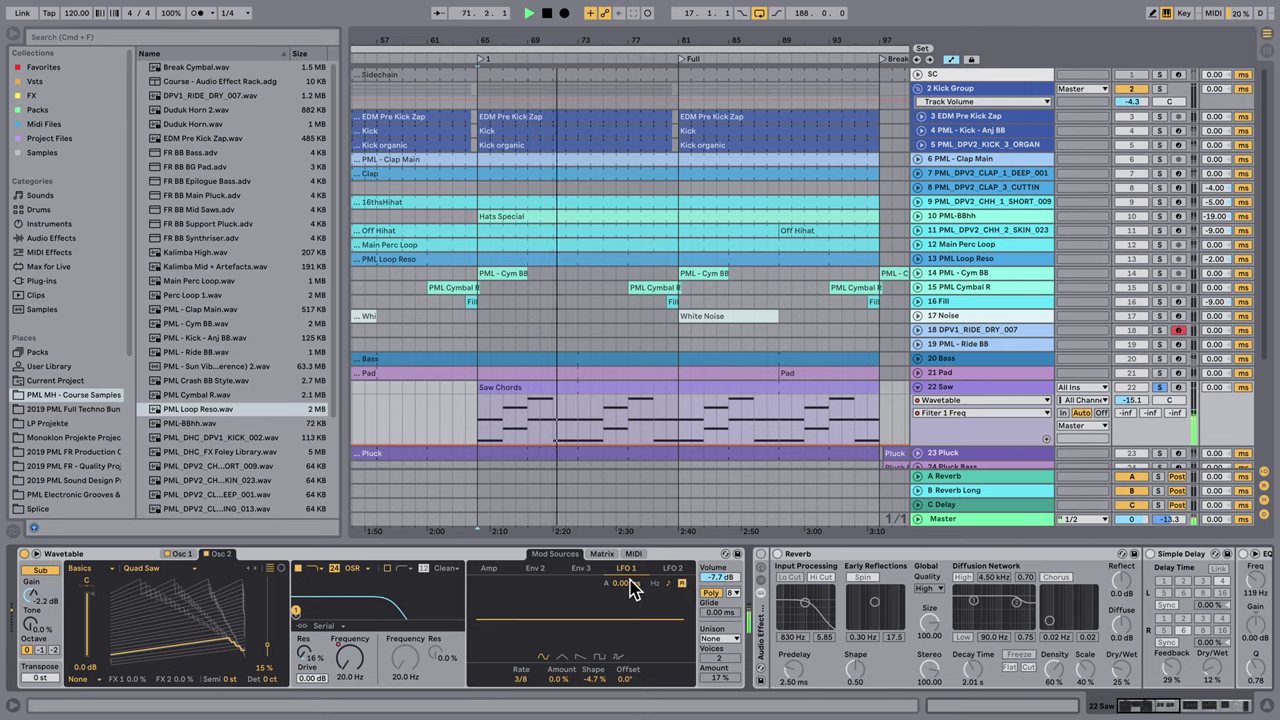
Lengthen LFO 1's attack with its amount left at 0%, and set LFO 2→Pitch to 6.8
left_click_drag(629, 584, 645, 717)
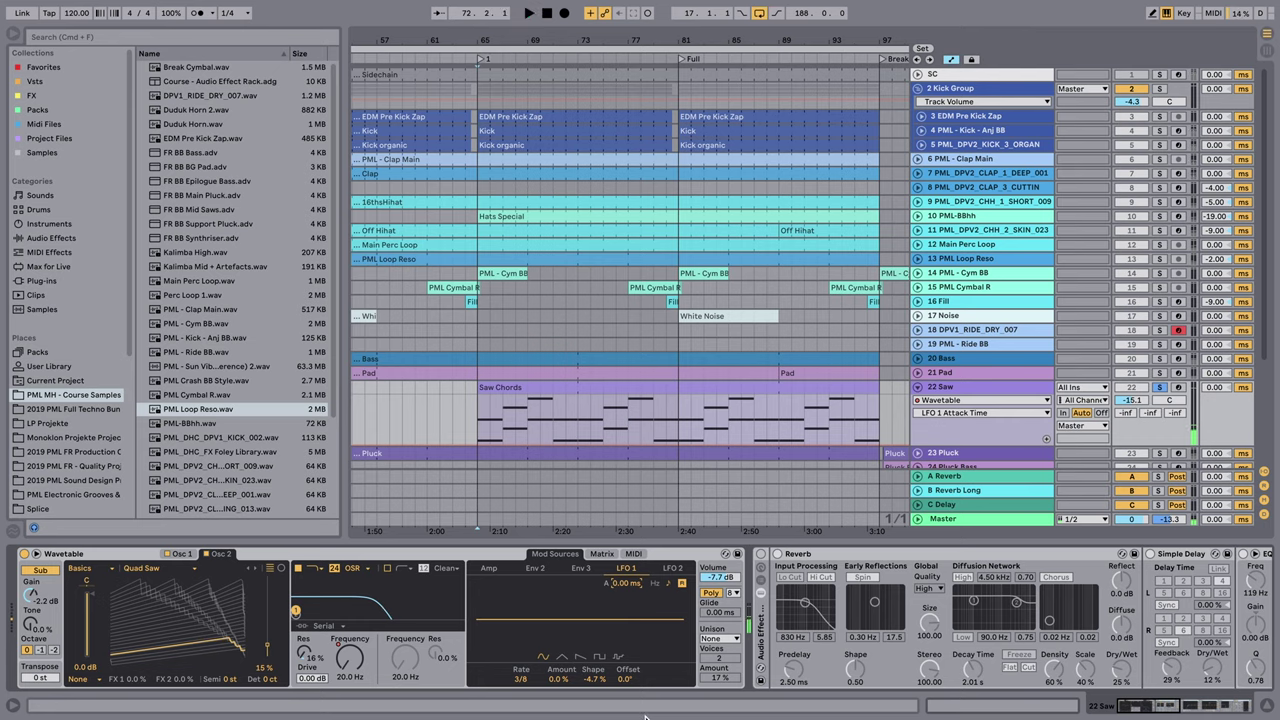
mouse_move(560, 686)
left_mouse_down()
mouse_move(560, 586)
mouse_move(563, 688)
left_mouse_up()
left_click(601, 553)
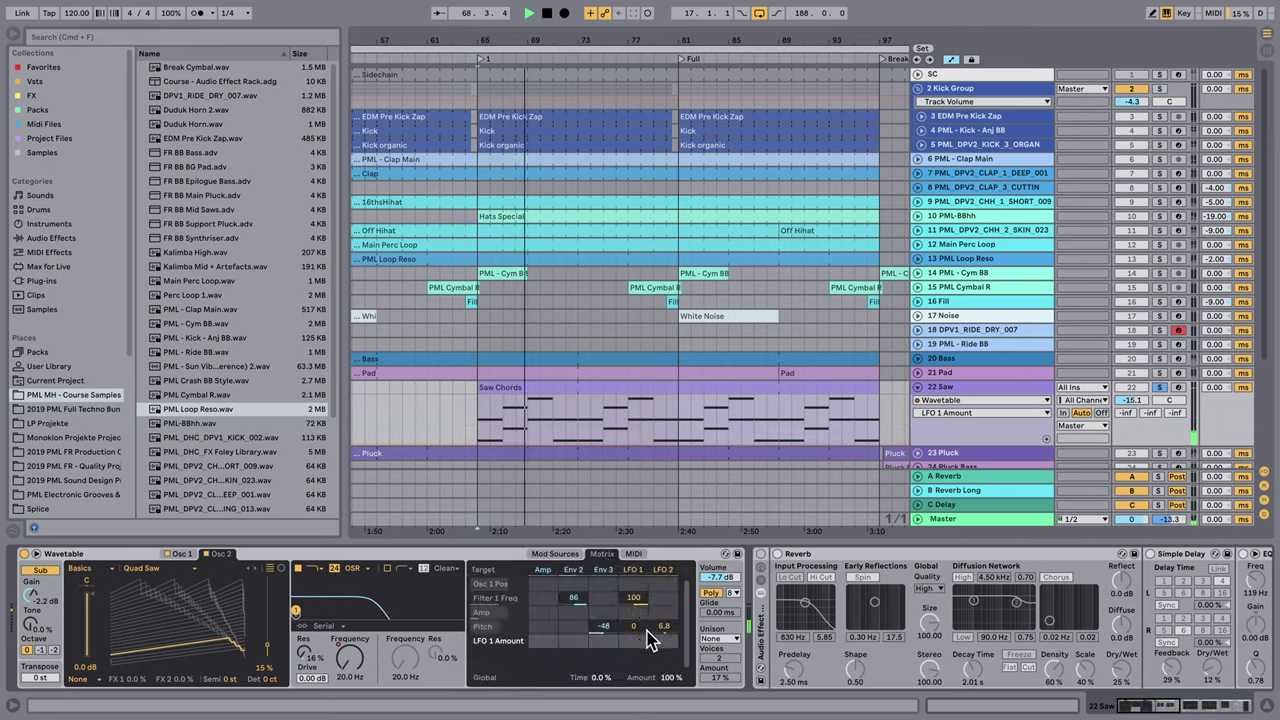
left_click_drag(657, 623, 659, 618)
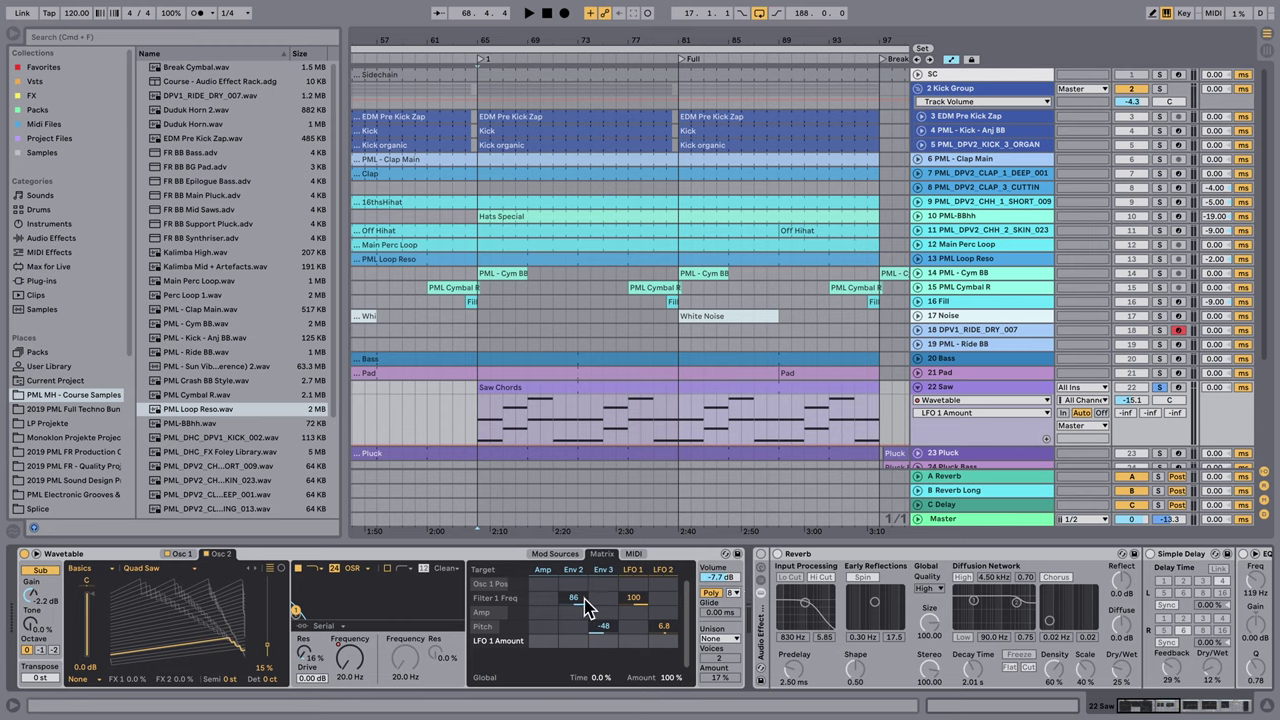
left_click(585, 580)
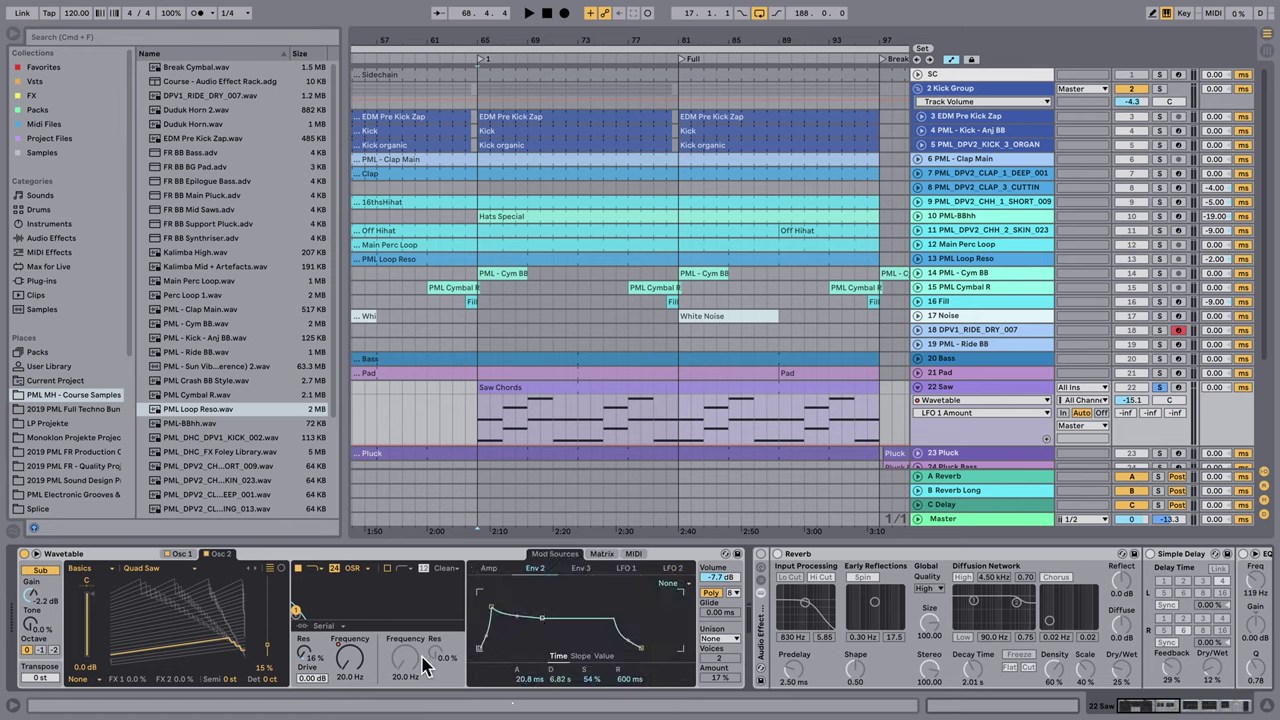
left_click(582, 570)
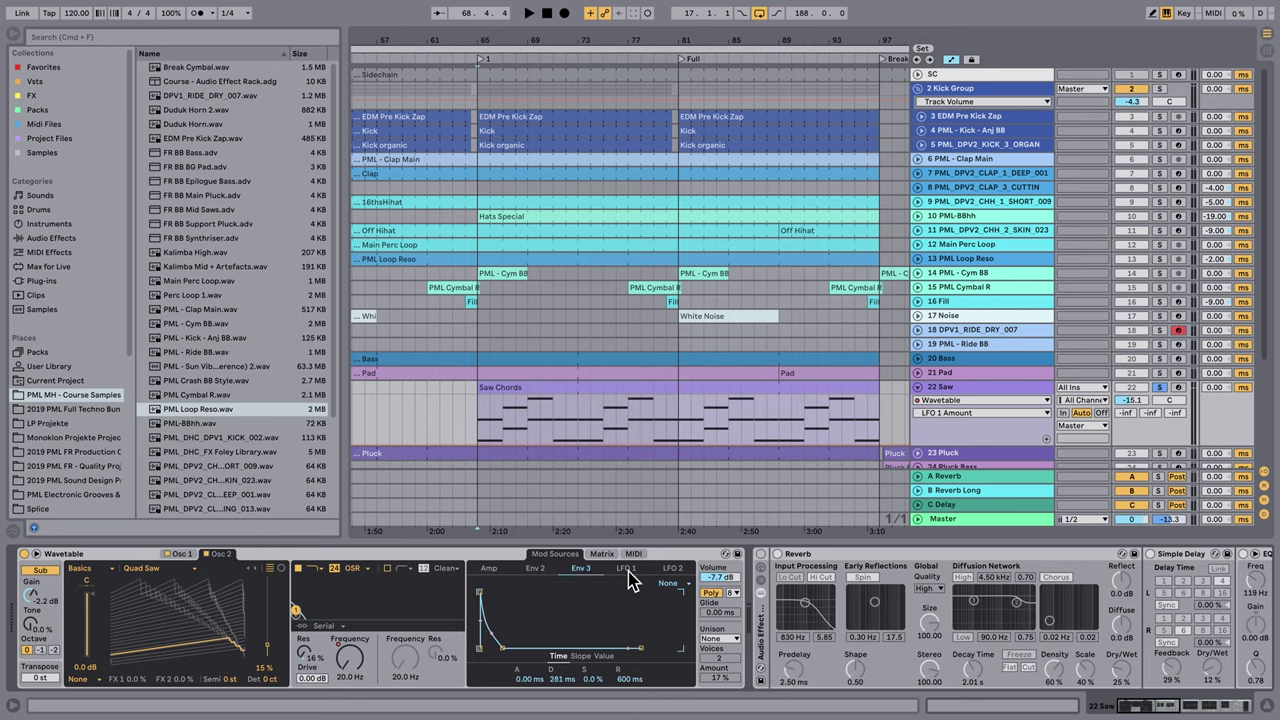
left_click(601, 554)
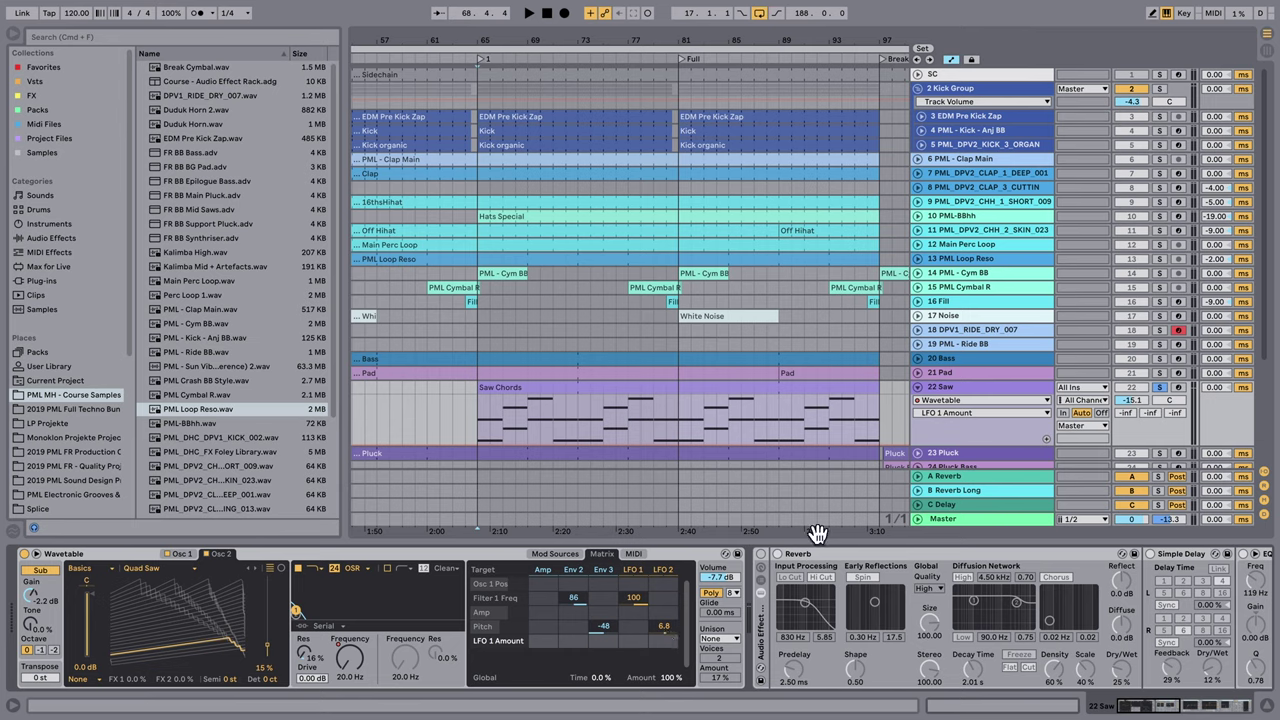
Enable the Saw track's Reverb and Simple Delay effect rack and play the chords back
left_click(760, 555)
key("space")
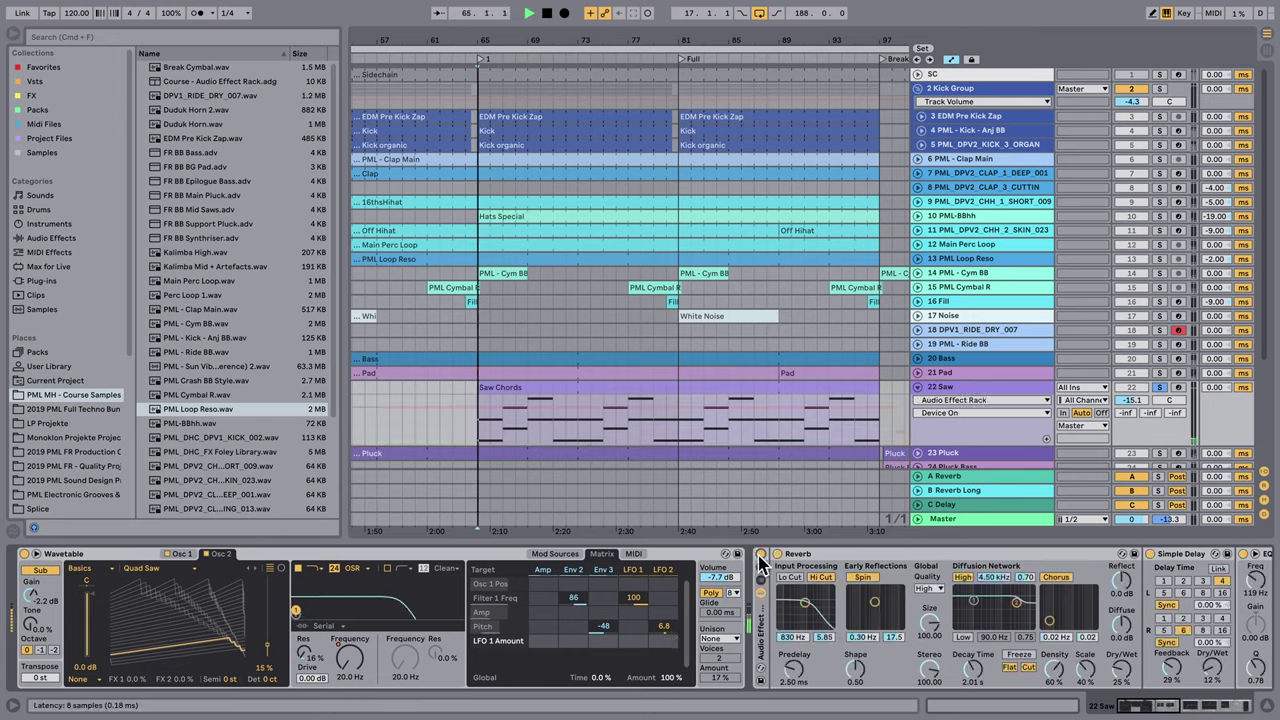